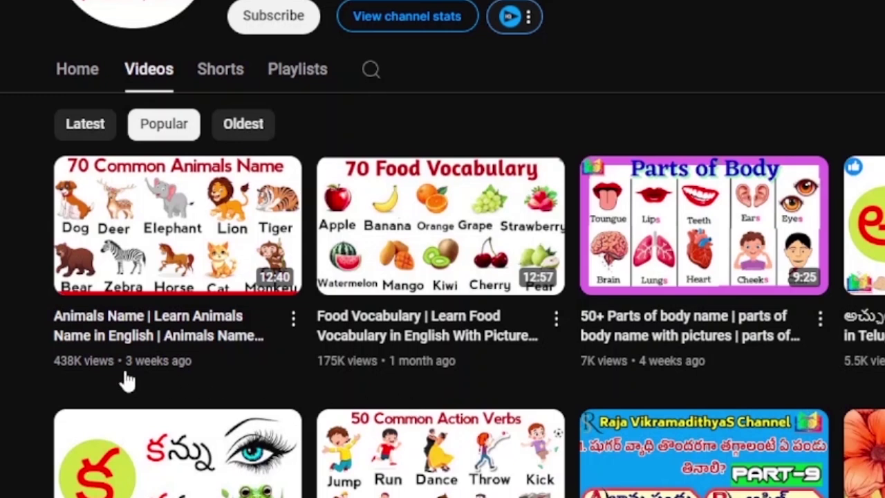
# Look over the channel's most popular videos, including the Animals Name video.
pyautogui.moveTo(142, 376)
pyautogui.moveTo(60, 369)
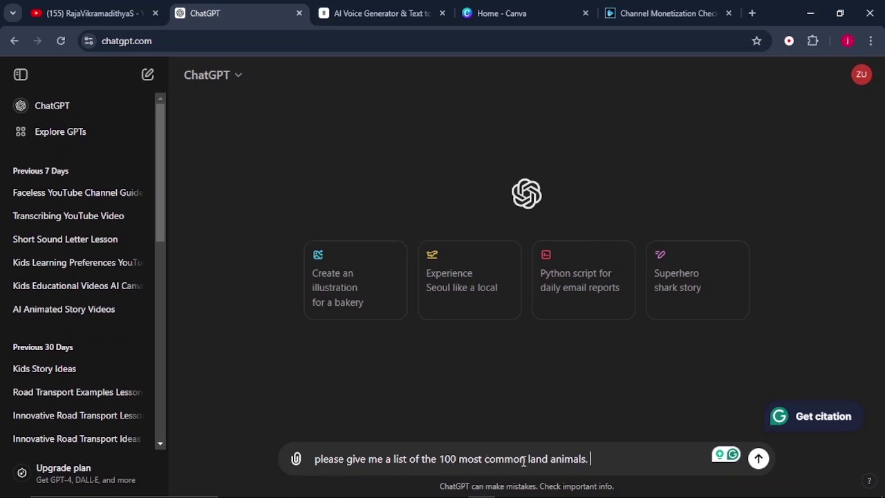
# Send the request for 100 common land animals and scroll through the categorized answer.
pyautogui.click(96, 14)
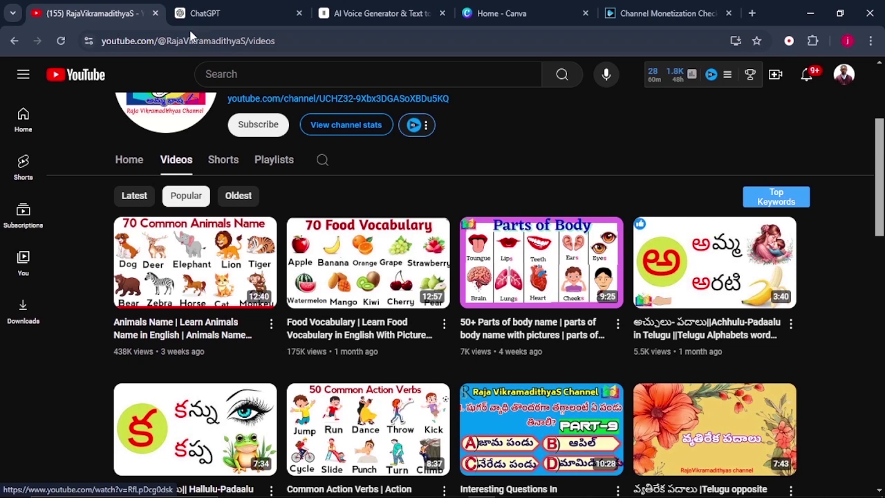
pyautogui.click(217, 19)
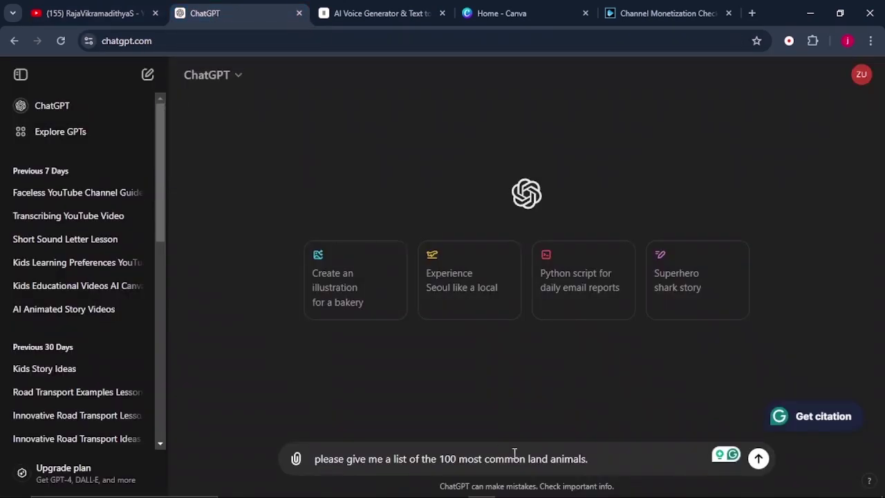
pyautogui.click(759, 459)
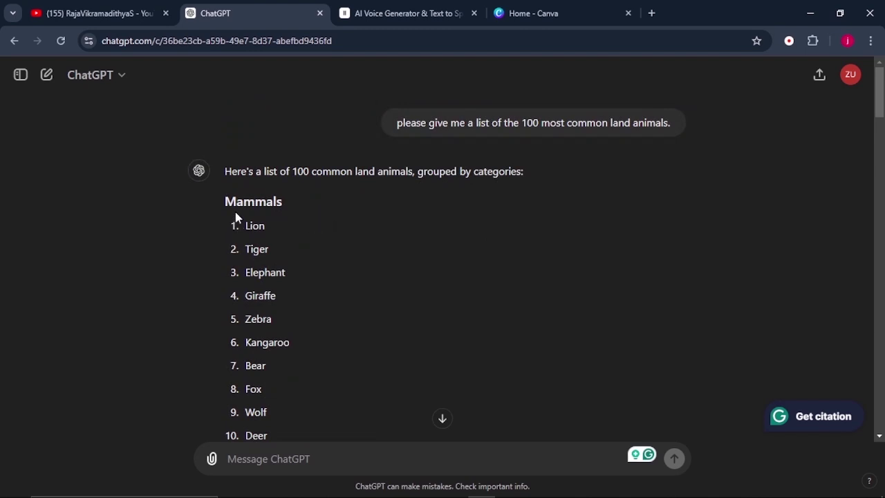
pyautogui.scroll(-10, 248, 198)
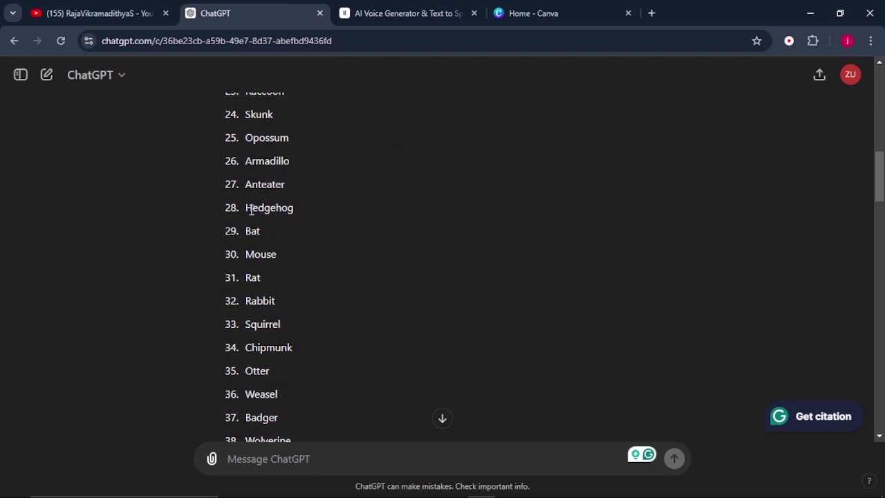
pyautogui.scroll(-3, 252, 210)
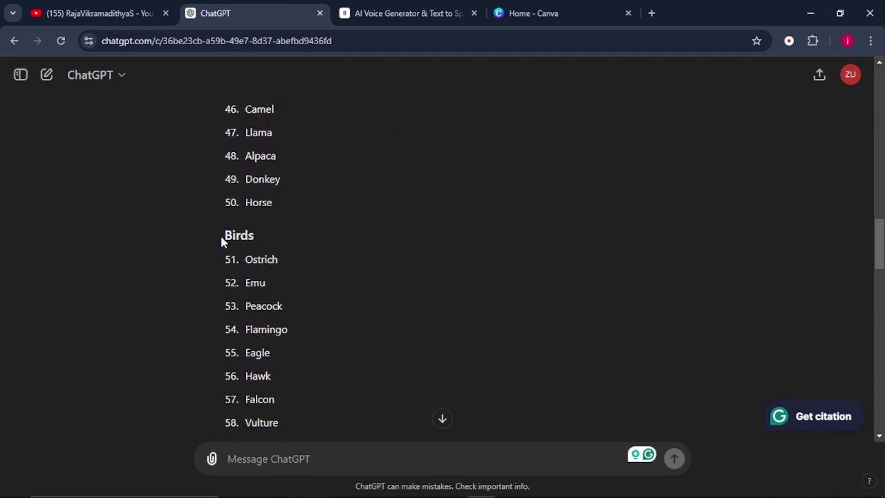
pyautogui.scroll(-5, 232, 237)
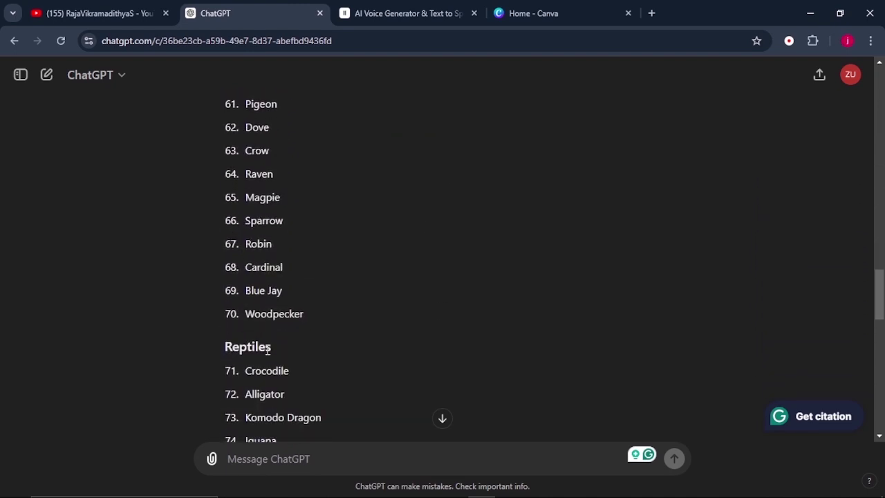
pyautogui.scroll(-4, 267, 350)
pyautogui.scroll(-3, 232, 373)
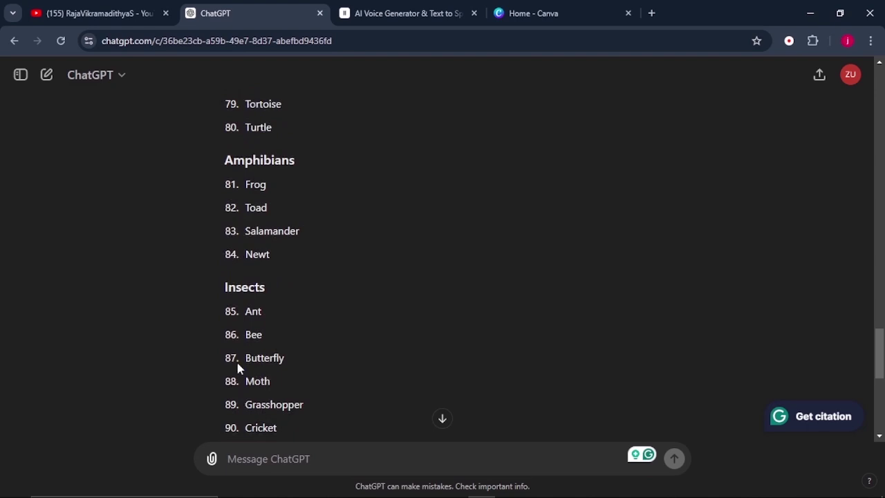
pyautogui.scroll(1, 263, 325)
pyautogui.scroll(-7, 256, 365)
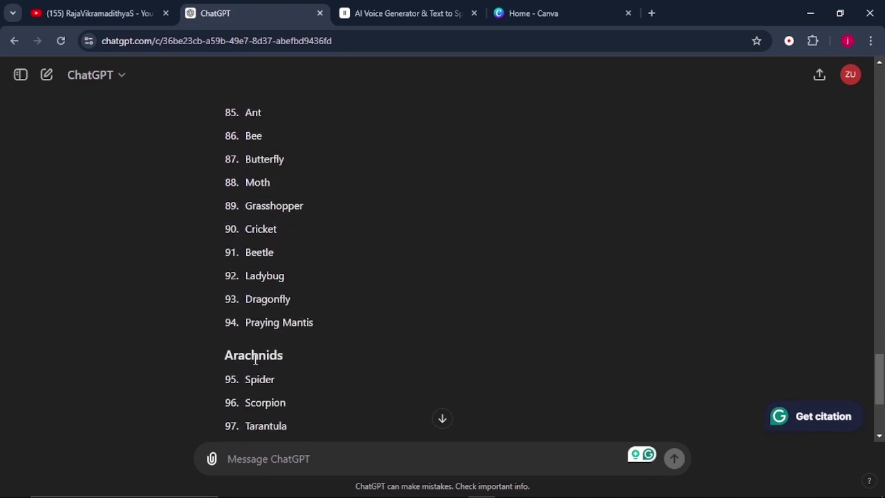
pyautogui.press('Home')
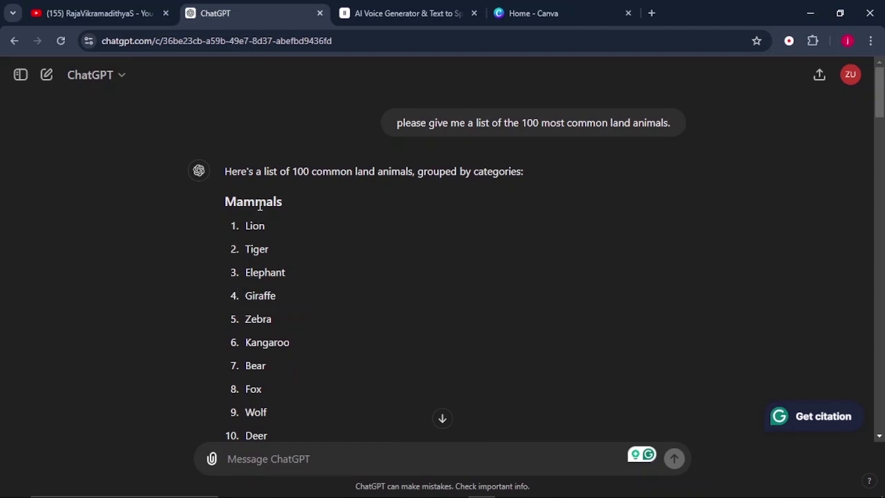
# Paste the teacher-introduction prompt into ChatGPT to get a 10–15 word lesson intro.
pyautogui.scroll(-3, 281, 339)
pyautogui.rightClick(315, 458)
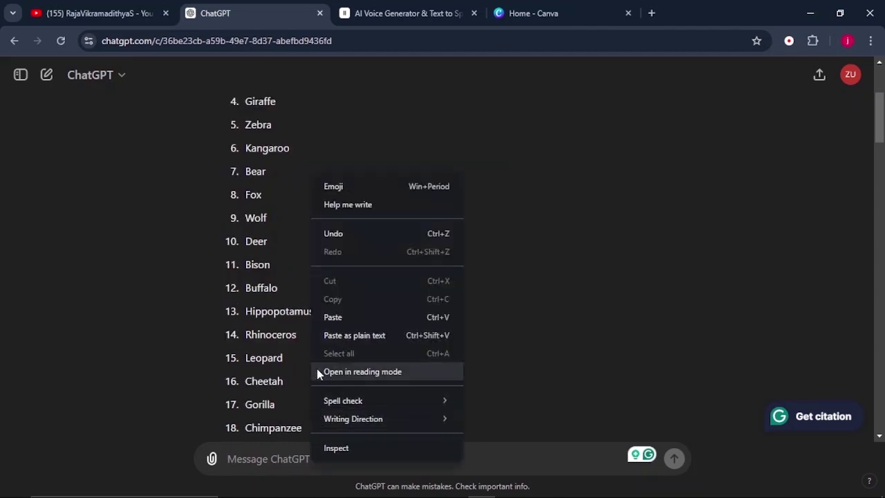
pyautogui.click(328, 315)
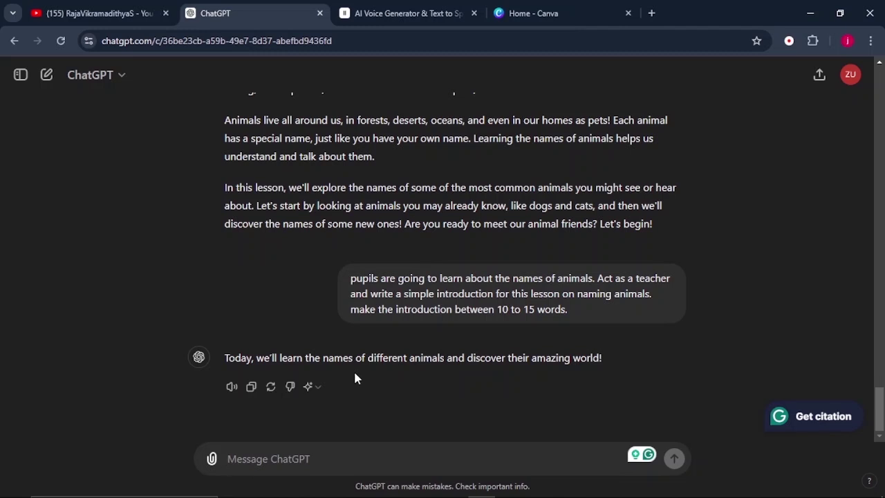
# Paste ChatGPT's lesson introduction into ElevenLabs text-to-speech, preceded by a Hello little explorers greeting.
pyautogui.click(386, 13)
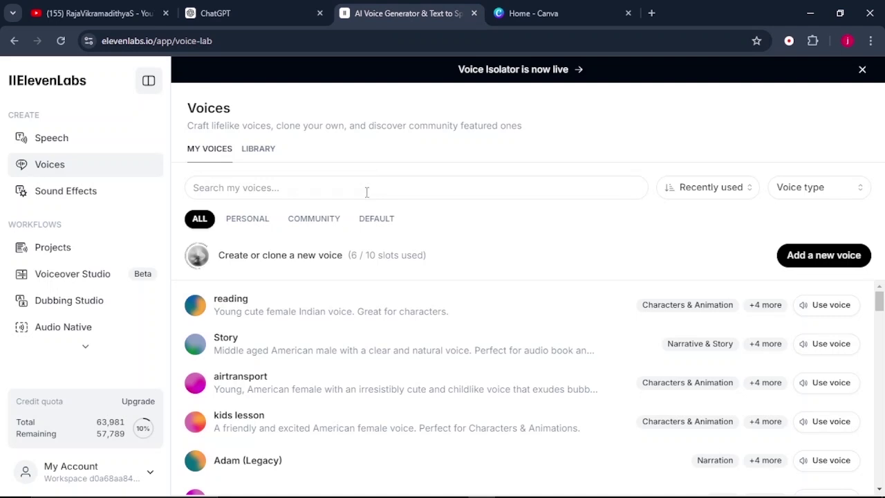
pyautogui.click(63, 144)
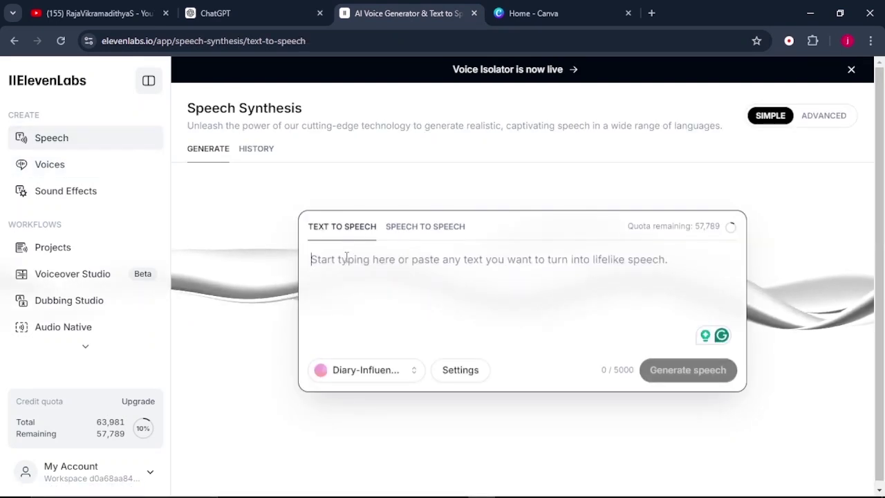
pyautogui.click(242, 8)
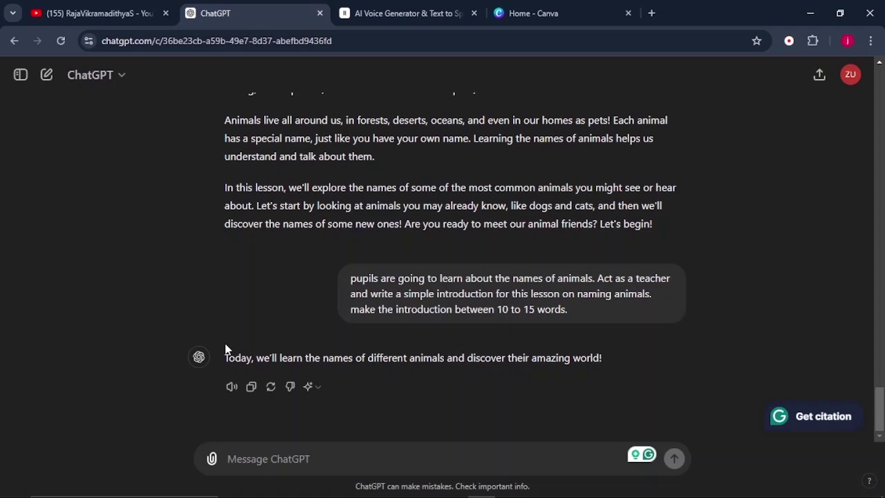
pyautogui.moveTo(226, 357); pyautogui.dragTo(606, 359)
pyautogui.hotkey('ctrl', 'c')
pyautogui.hotkey('ctrl', 'Tab')
pyautogui.rightClick(333, 271)
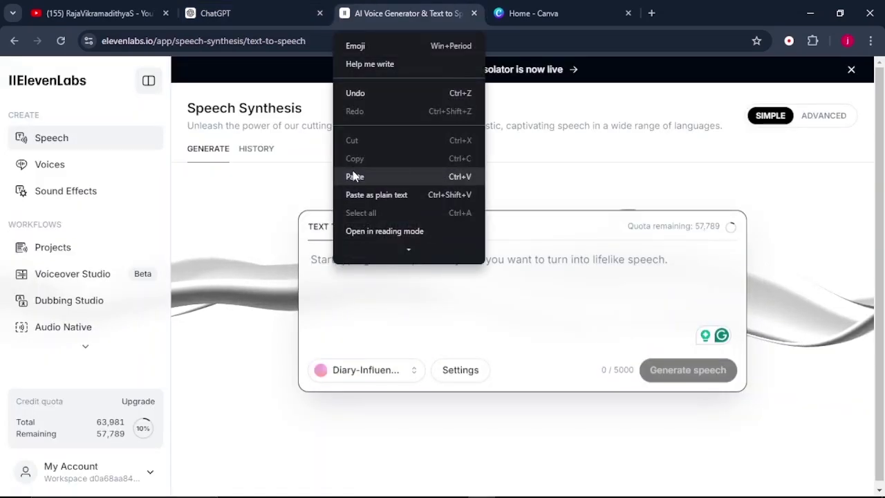
pyautogui.click(352, 175)
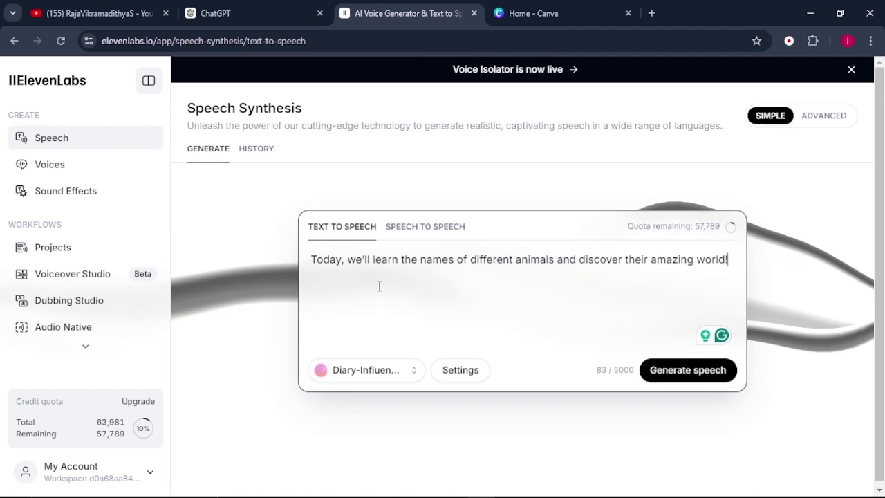
pyautogui.hotkey('ctrl', 'a')
pyautogui.hotkey('ctrl', 'v')
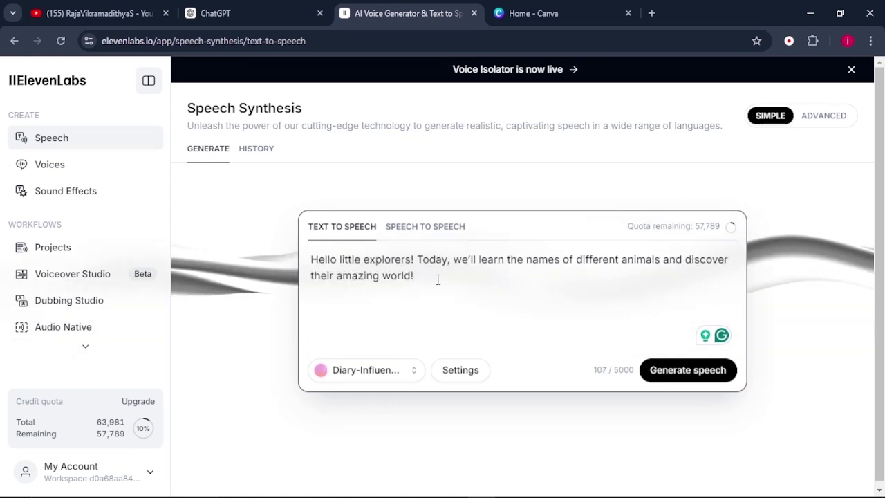
# Copy the mammal names from Lion to Horse and paste them after the introduction.
pyautogui.click(241, 15)
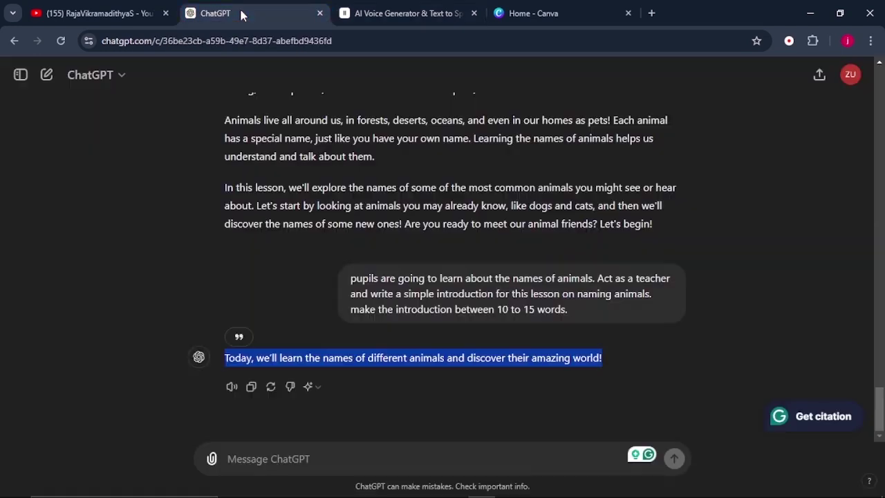
pyautogui.scroll(10, 241, 325)
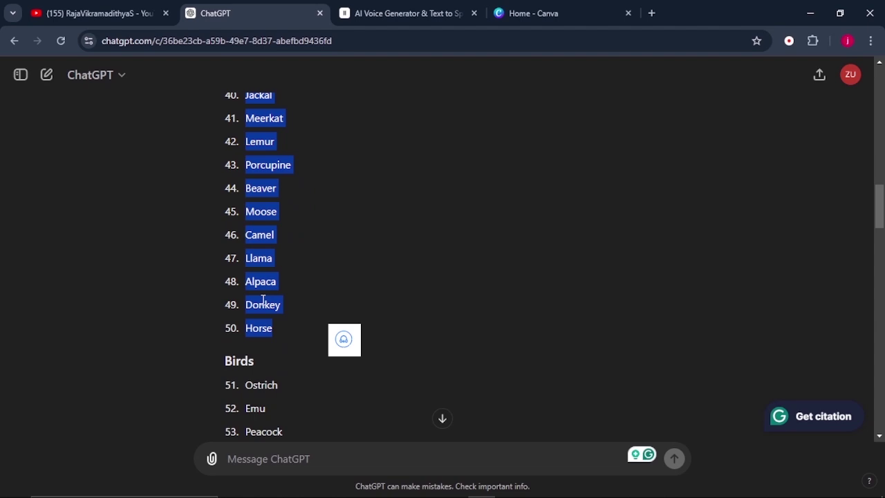
pyautogui.rightClick(287, 302)
pyautogui.click(324, 138)
pyautogui.click(373, 15)
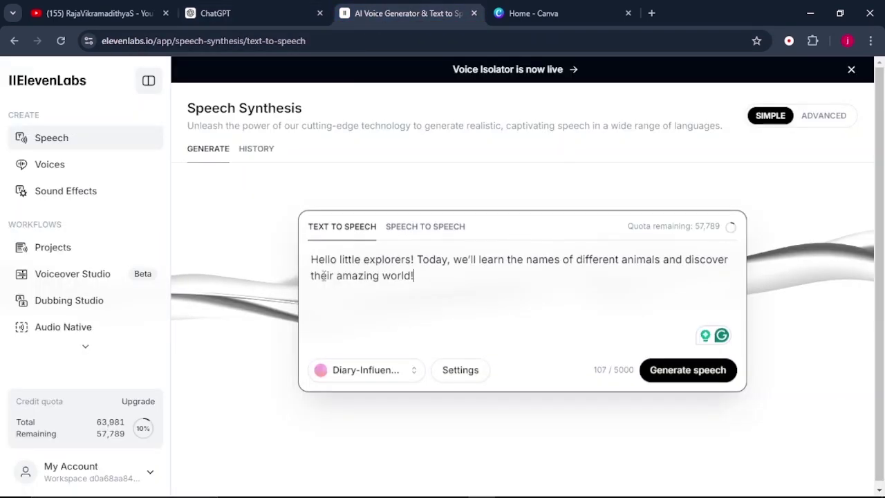
pyautogui.click(353, 293)
pyautogui.hotkey('ctrl', 'v')
pyautogui.scroll(5, 349, 284)
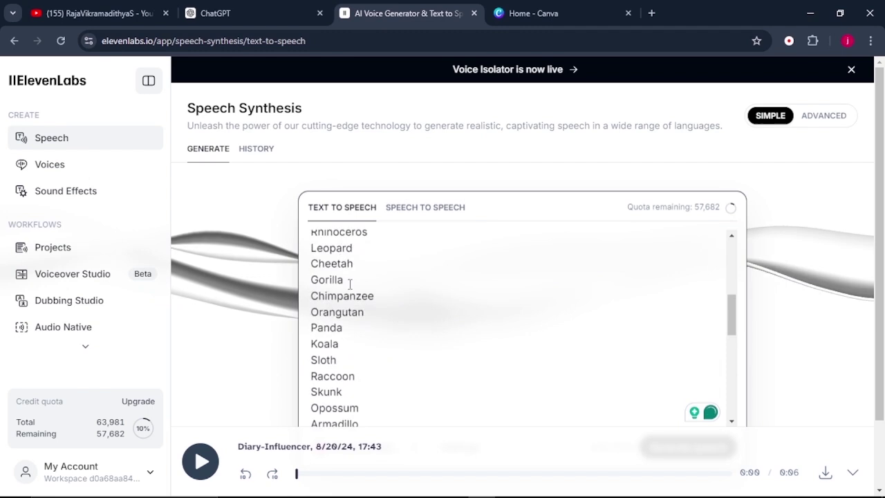
pyautogui.scroll(5, 350, 285)
pyautogui.click(343, 293)
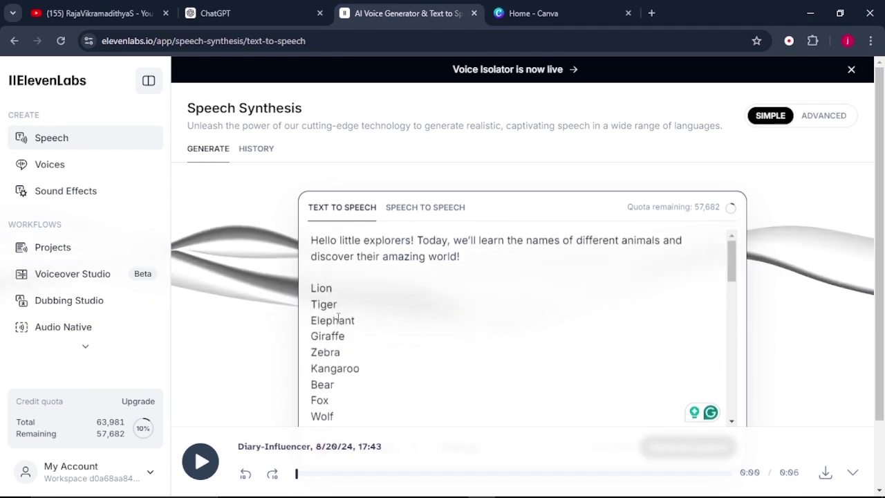
# Choose the learning voice and generate the animal-names narration.
pyautogui.scroll(-10, 344, 306)
pyautogui.click(367, 366)
pyautogui.click(379, 400)
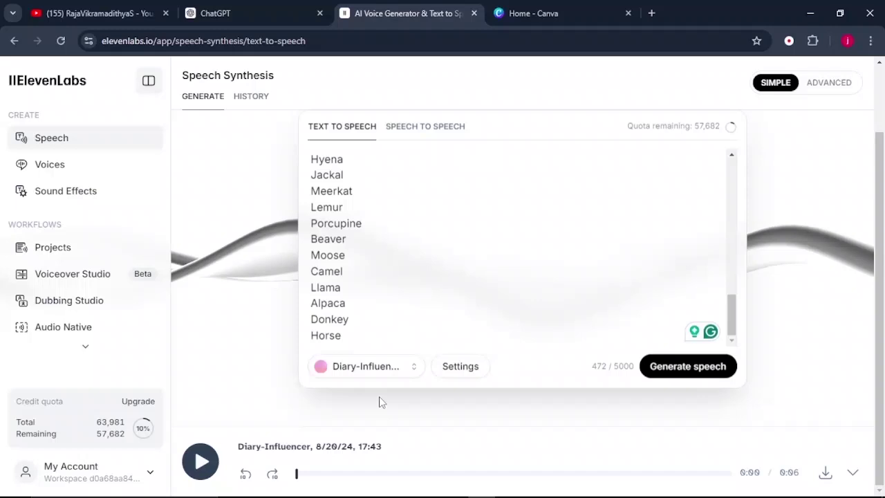
pyautogui.click(363, 376)
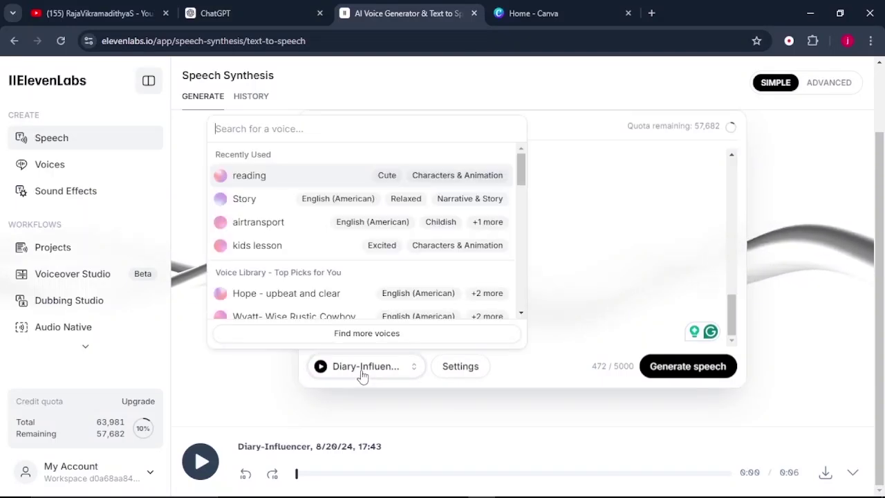
pyautogui.scroll(-5, 282, 169)
pyautogui.click(282, 166)
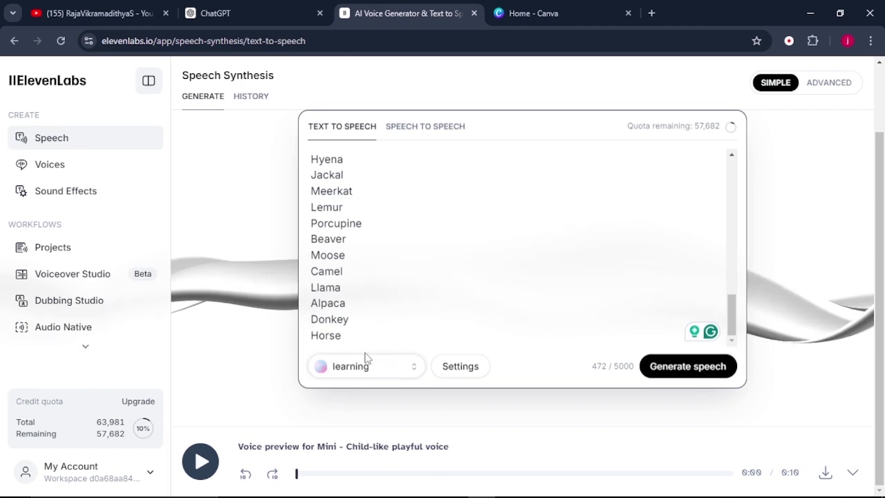
pyautogui.click(661, 372)
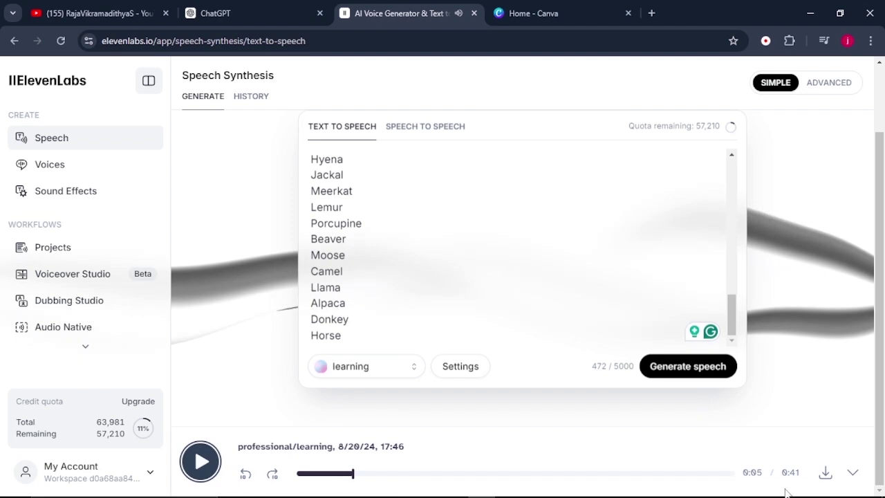
pyautogui.moveTo(837, 487)
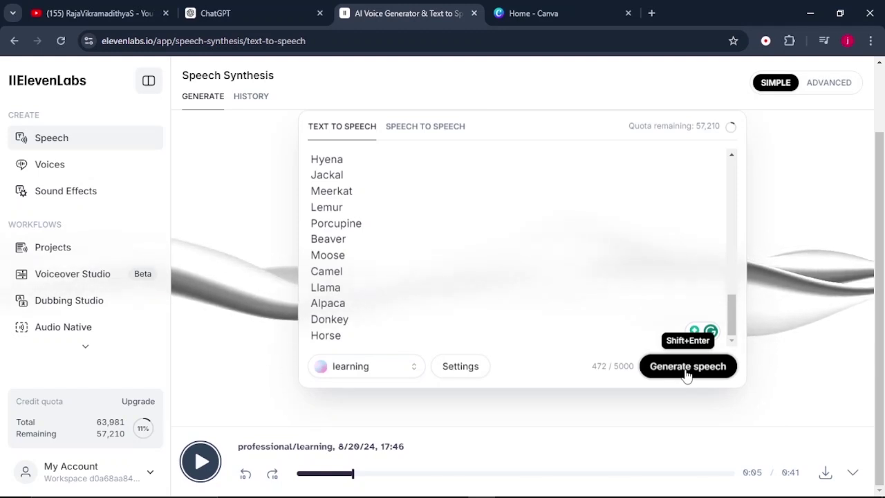
# Download the 0:41 narration as an MP3 and bring up Canva's home page.
pyautogui.click(363, 371)
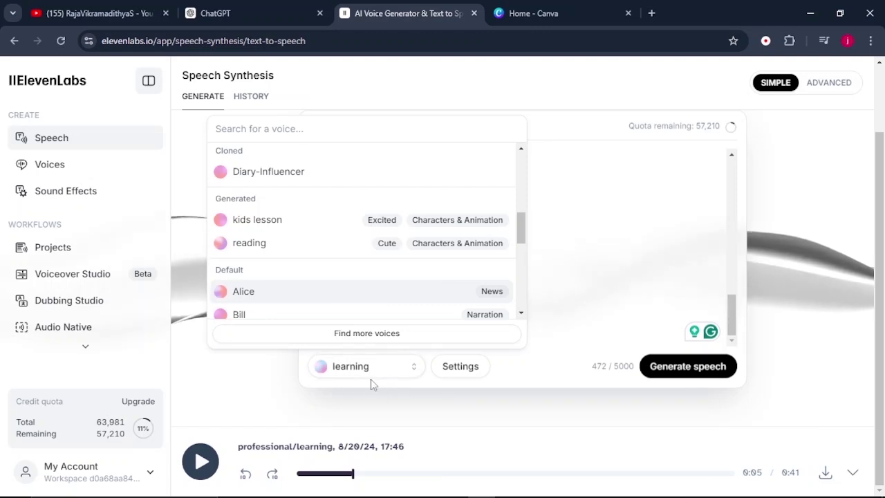
pyautogui.scroll(-3, 365, 379)
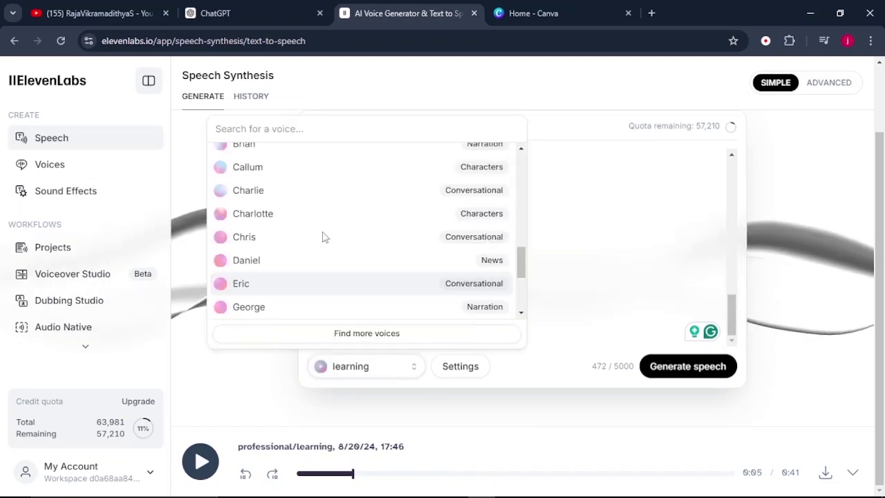
pyautogui.scroll(-3, 324, 238)
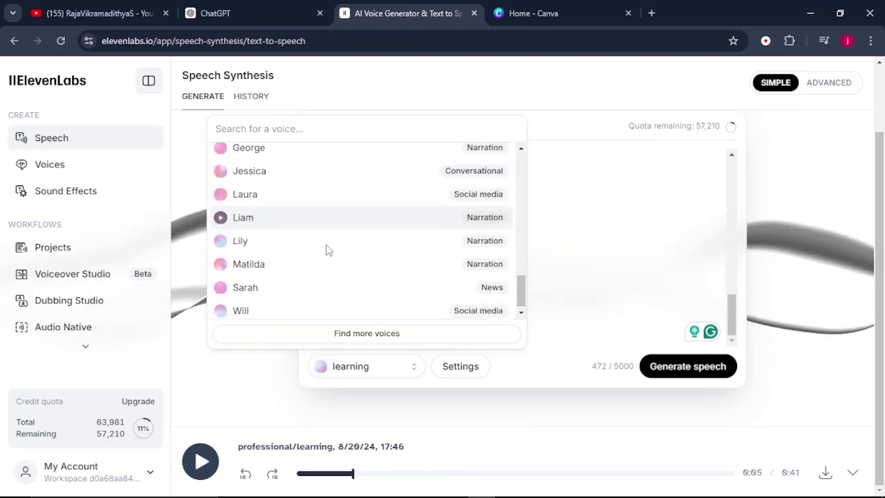
pyautogui.click(449, 412)
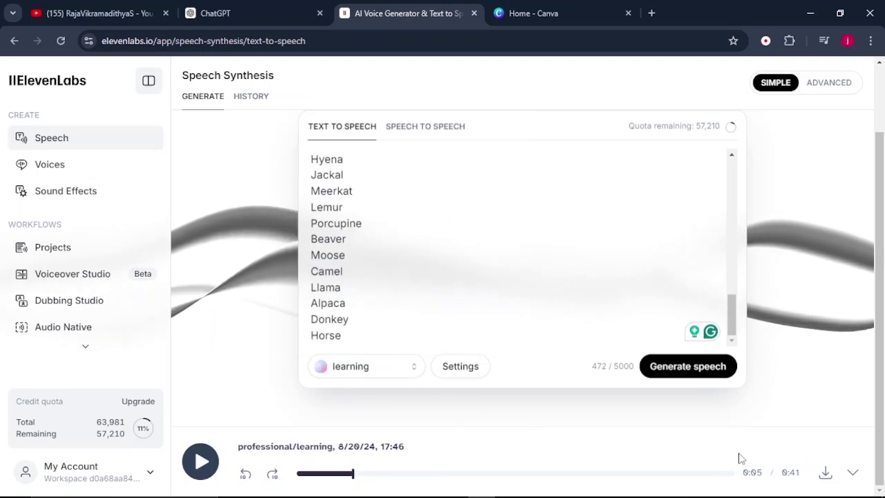
pyautogui.click(825, 473)
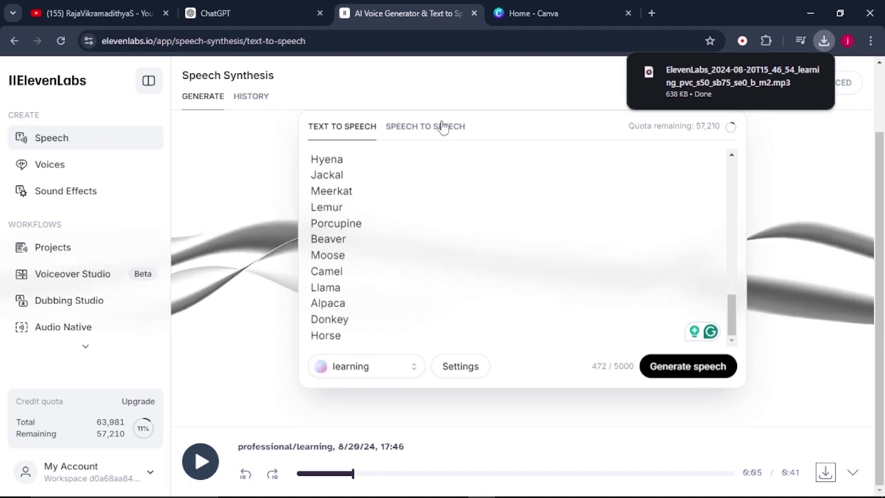
pyautogui.click(553, 13)
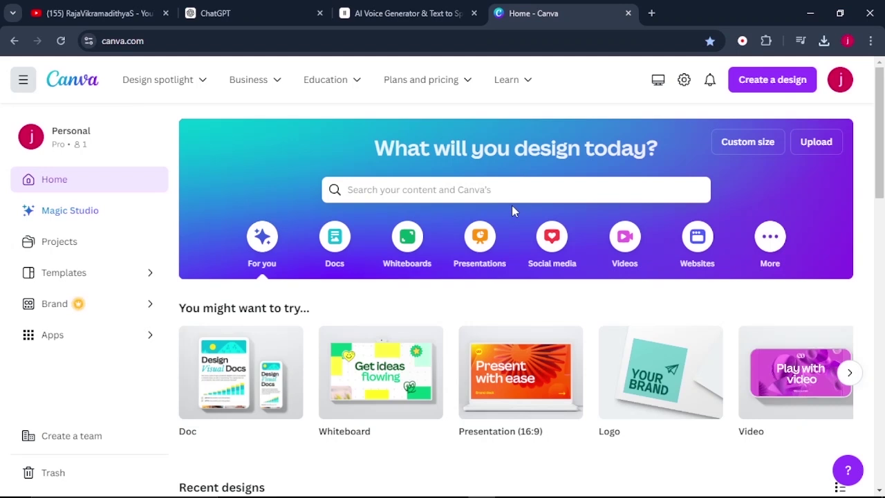
# Start a new blank Canva video design.
pyautogui.click(758, 84)
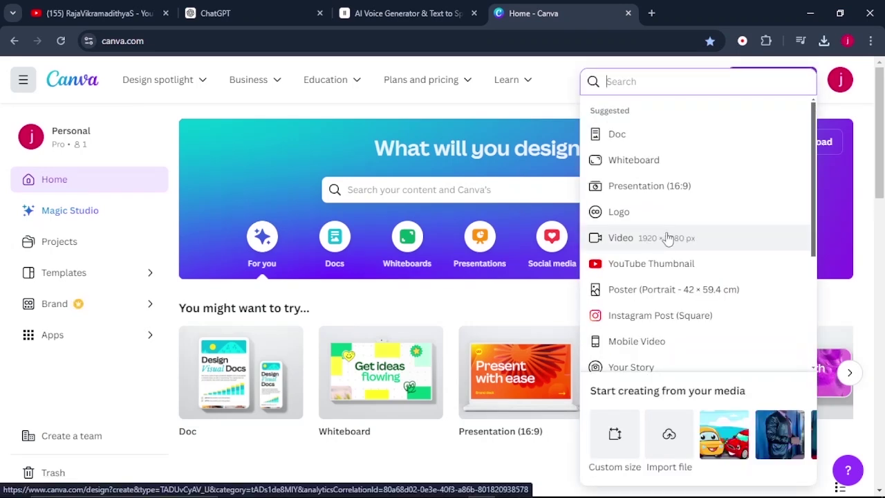
pyautogui.click(648, 240)
pyautogui.hotkey('ctrl', '1')
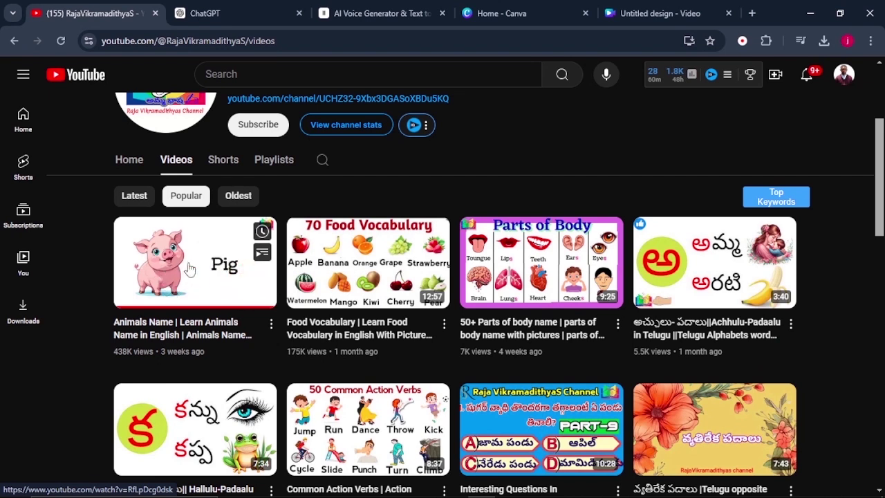
pyautogui.click(624, 17)
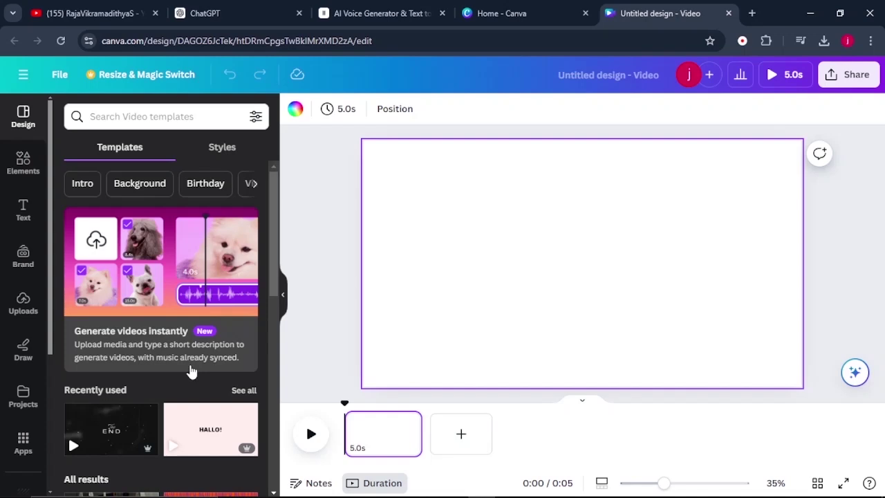
# Add the uploaded ElevenLabs narration to the timeline and lengthen the page to 10 seconds.
pyautogui.click(23, 304)
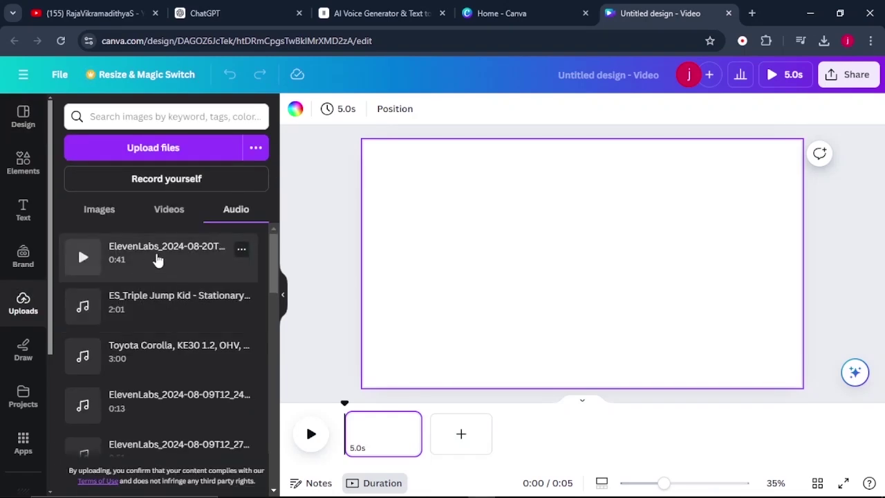
pyautogui.moveTo(158, 259); pyautogui.dragTo(339, 446)
pyautogui.moveTo(421, 403); pyautogui.dragTo(498, 414)
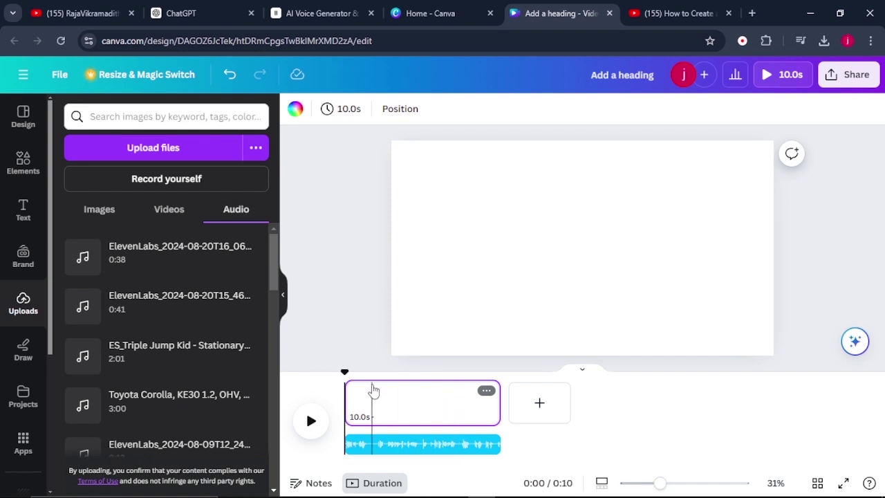
pyautogui.moveTo(343, 371); pyautogui.dragTo(459, 400)
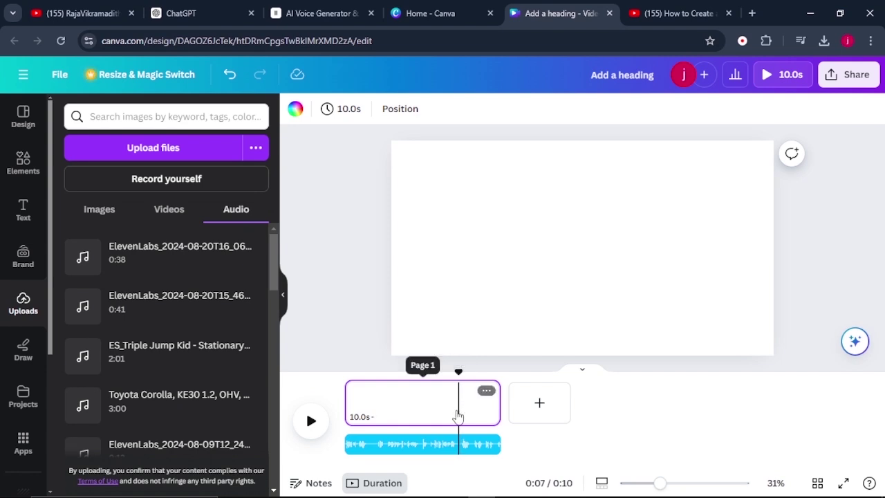
# Split the page at about 7s and 8s into 7.3s, 0.8s and 1.8s pages, then select the 0.8s page.
pyautogui.rightClick(459, 418)
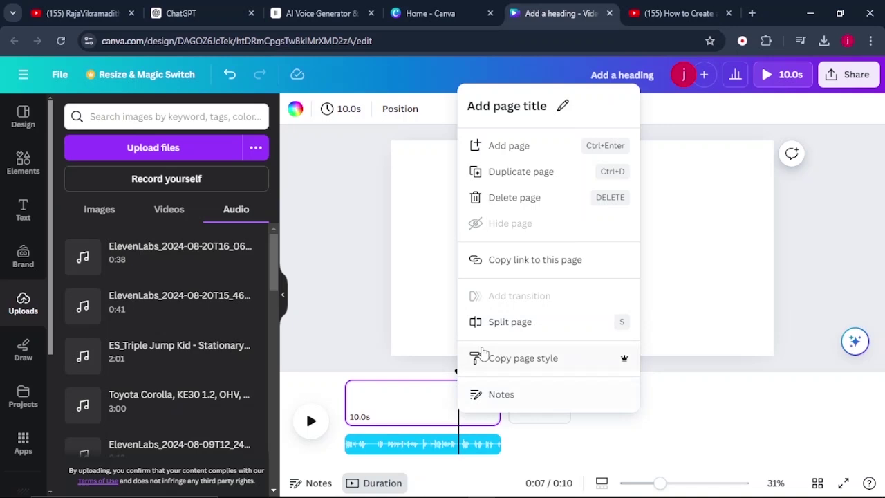
pyautogui.click(507, 330)
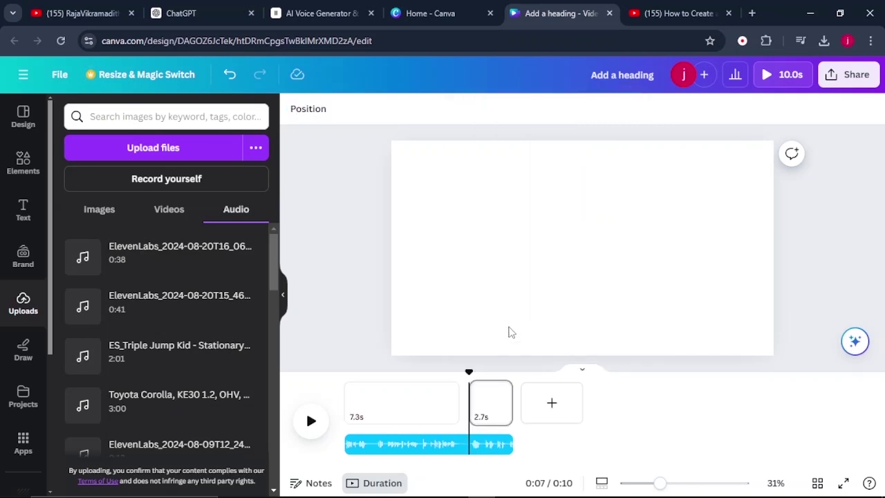
pyautogui.moveTo(469, 372); pyautogui.dragTo(481, 374)
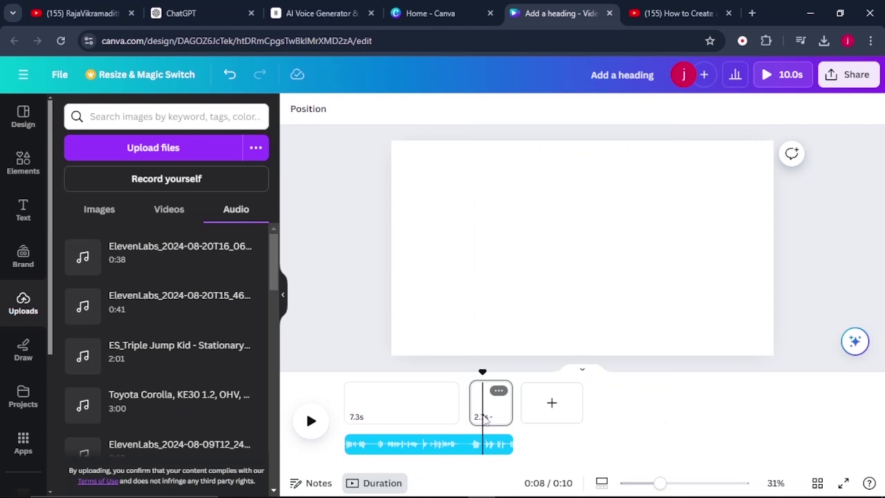
pyautogui.click(499, 390)
pyautogui.click(533, 325)
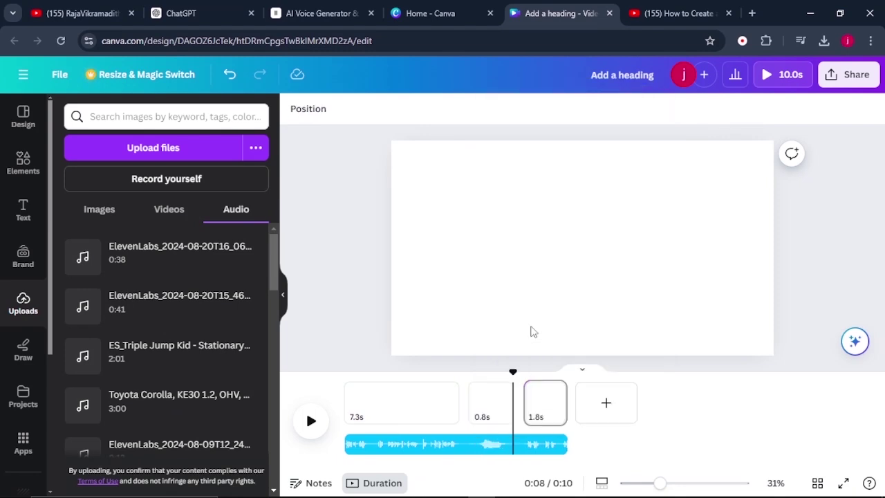
pyautogui.click(483, 406)
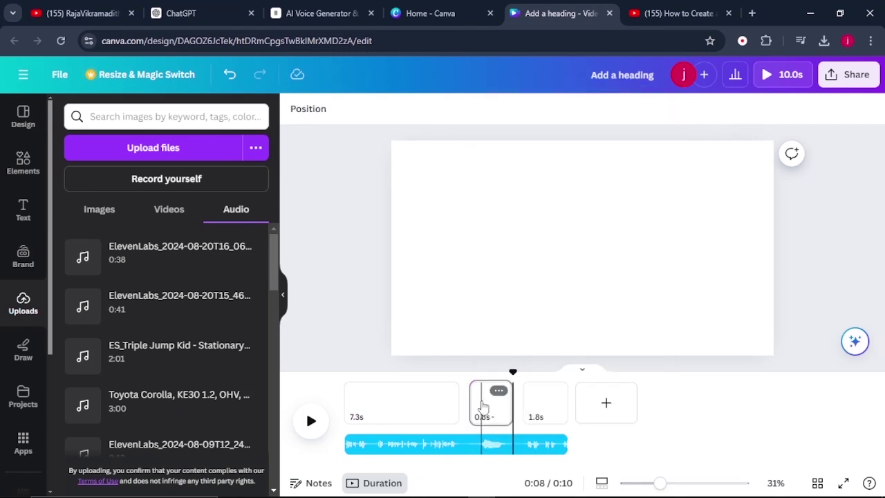
pyautogui.click(483, 406)
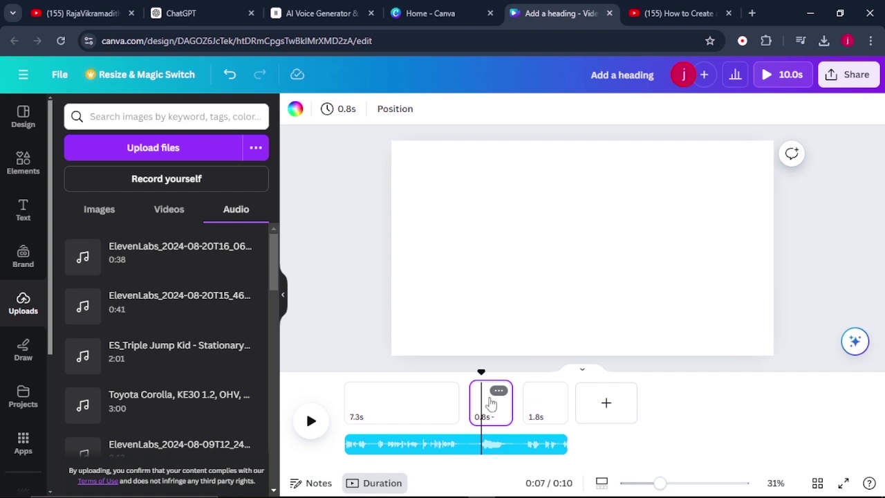
# Search Elements for 'lion' and place the sitting cartoon lion on the left of the 0.8s page.
pyautogui.click(20, 172)
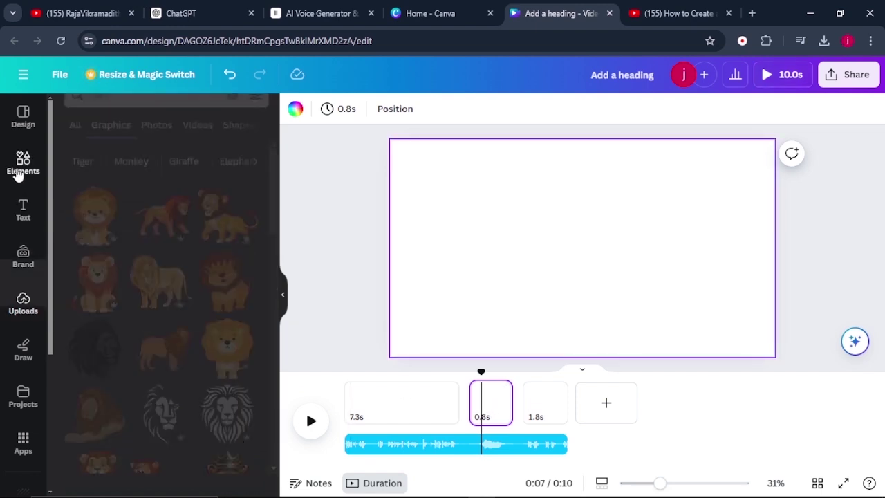
pyautogui.click(124, 119)
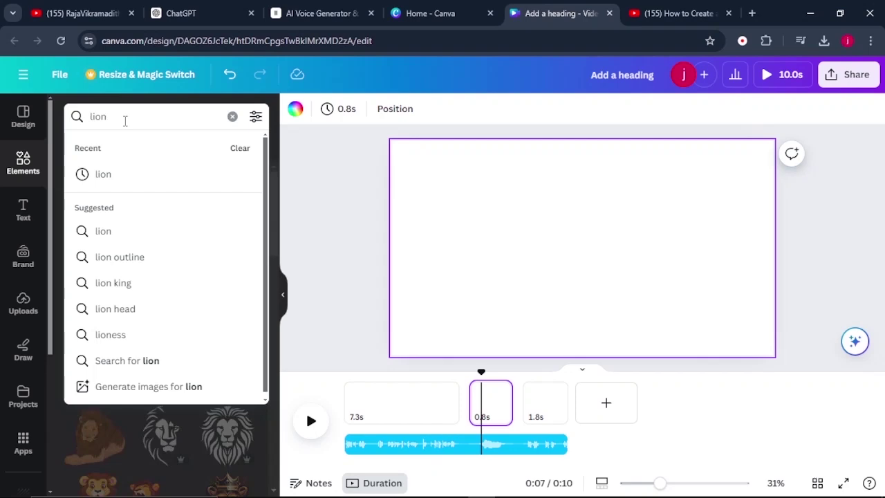
pyautogui.press('Return')
pyautogui.scroll(-2, 173, 273)
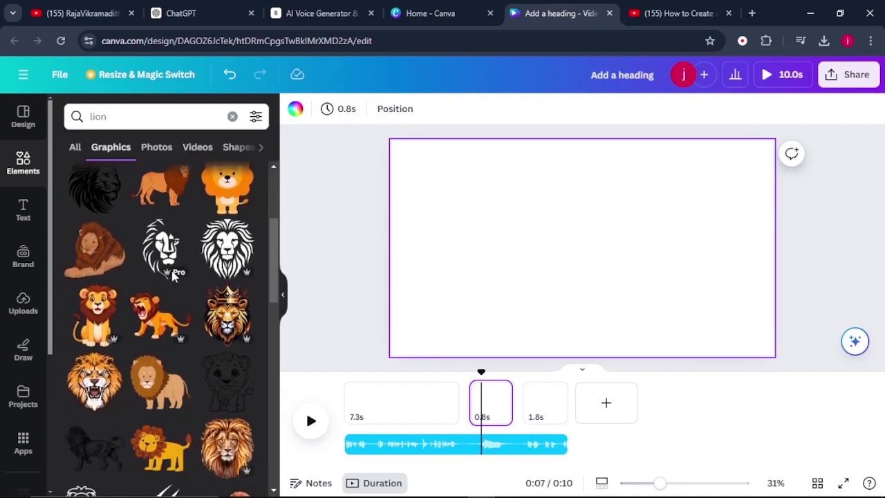
pyautogui.scroll(-3, 159, 290)
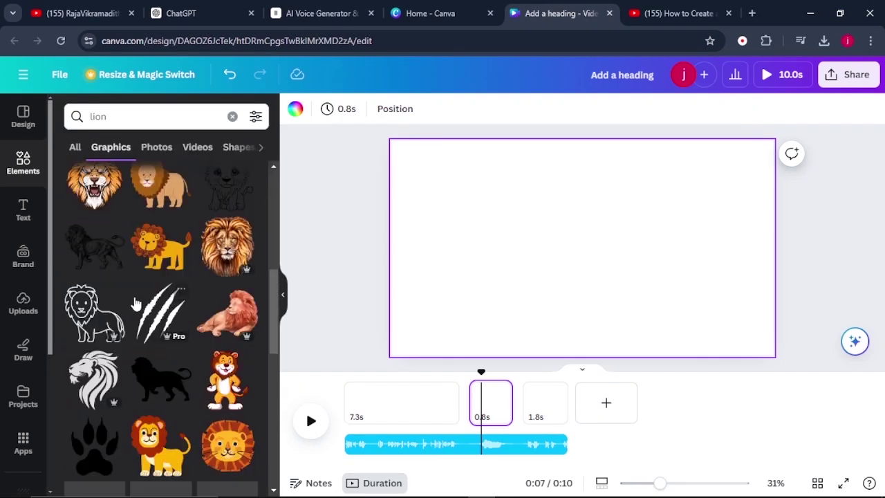
pyautogui.scroll(3, 136, 304)
pyautogui.click(95, 304)
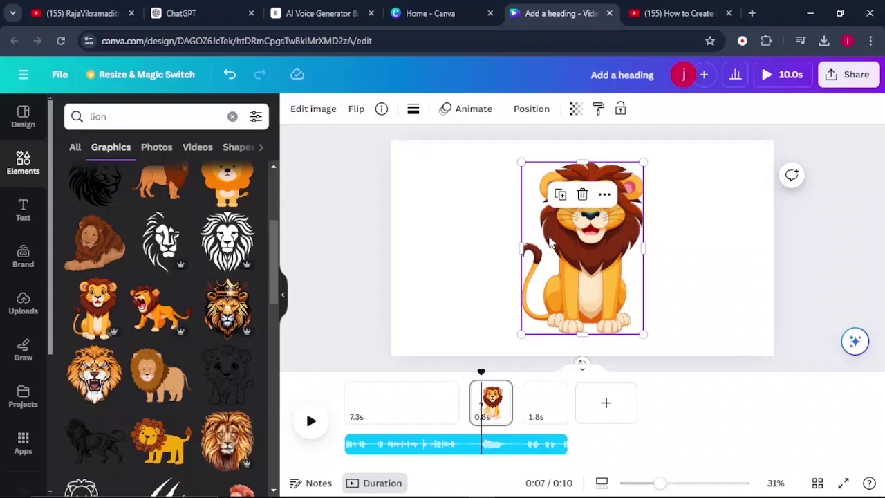
pyautogui.moveTo(593, 239); pyautogui.dragTo(493, 233)
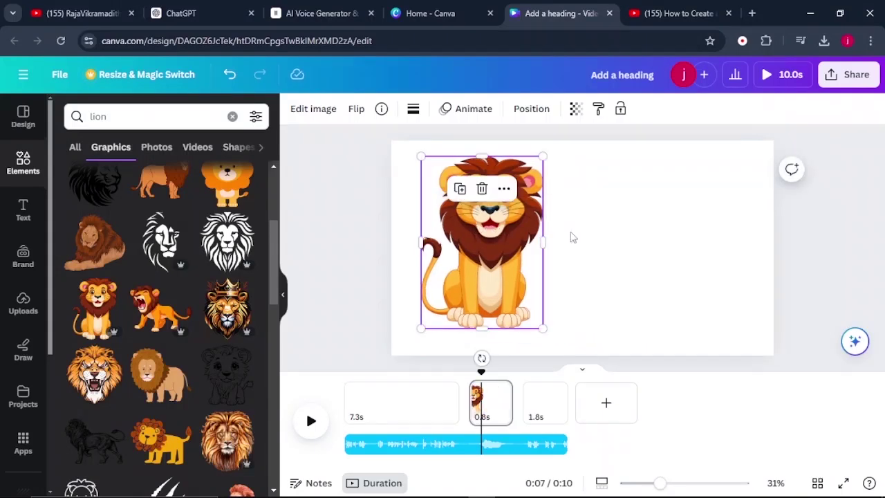
pyautogui.click(635, 258)
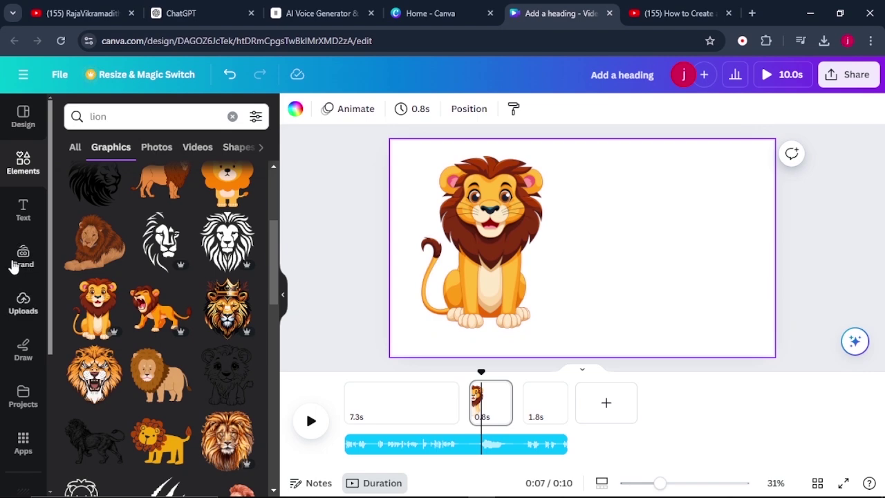
# Add a heading text box reading LION beside the cartoon lion.
pyautogui.click(24, 213)
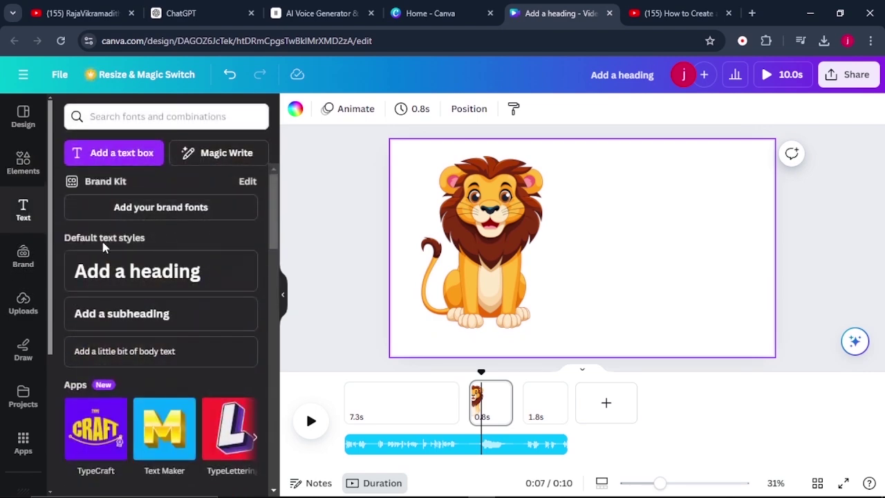
pyautogui.click(139, 273)
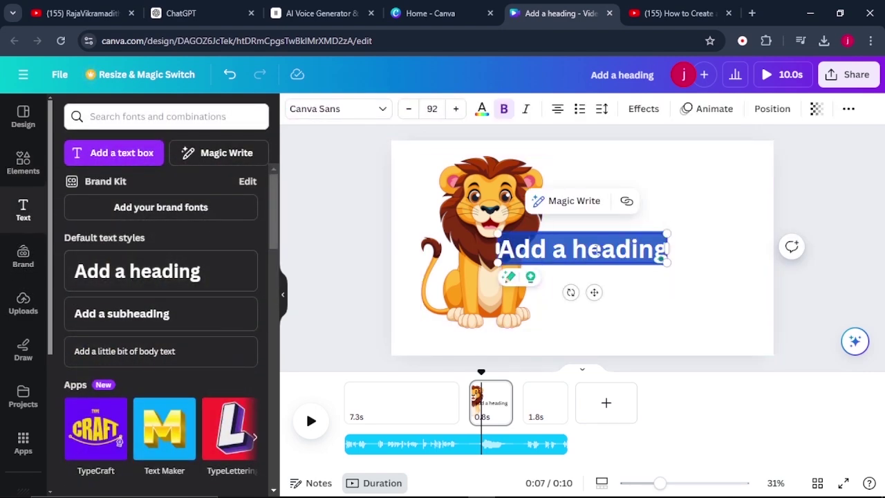
pyautogui.write('LIO')
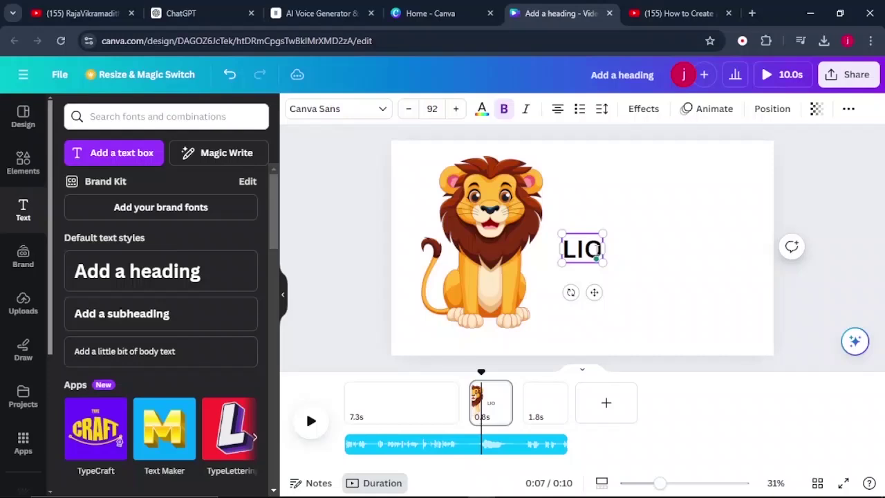
pyautogui.write('N')
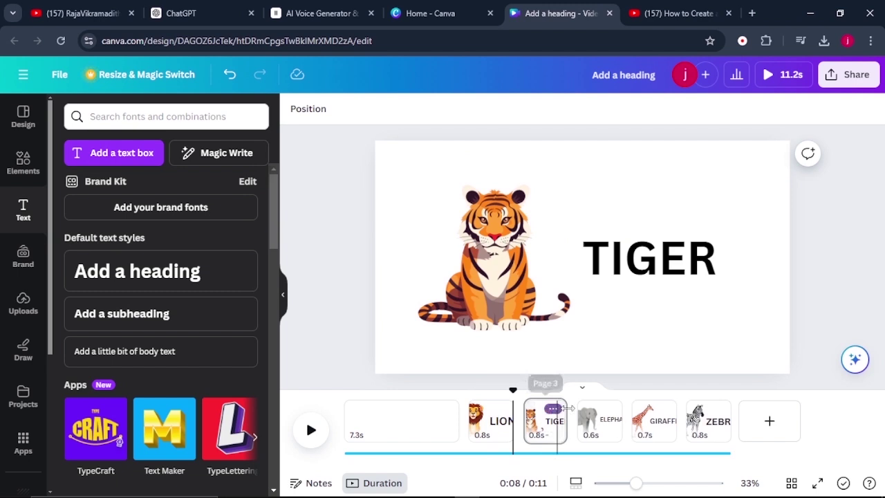
# Export all six design pages as PNG images.
pyautogui.moveTo(581, 419)
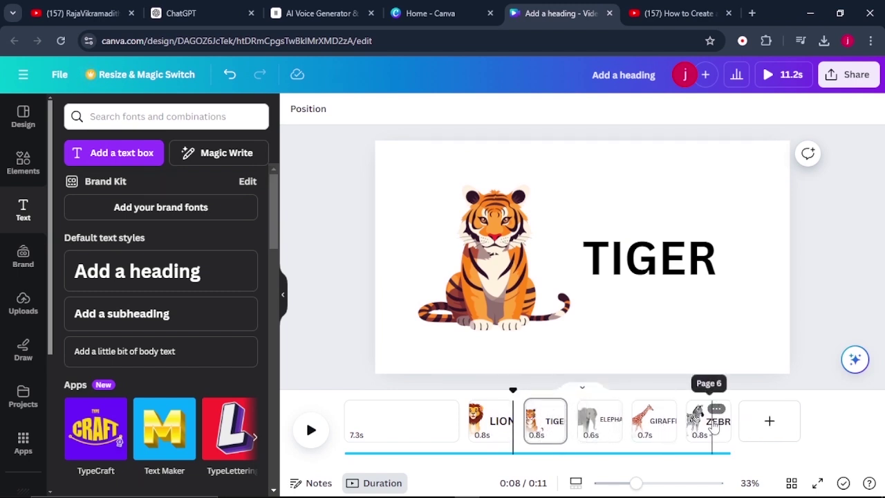
pyautogui.click(849, 81)
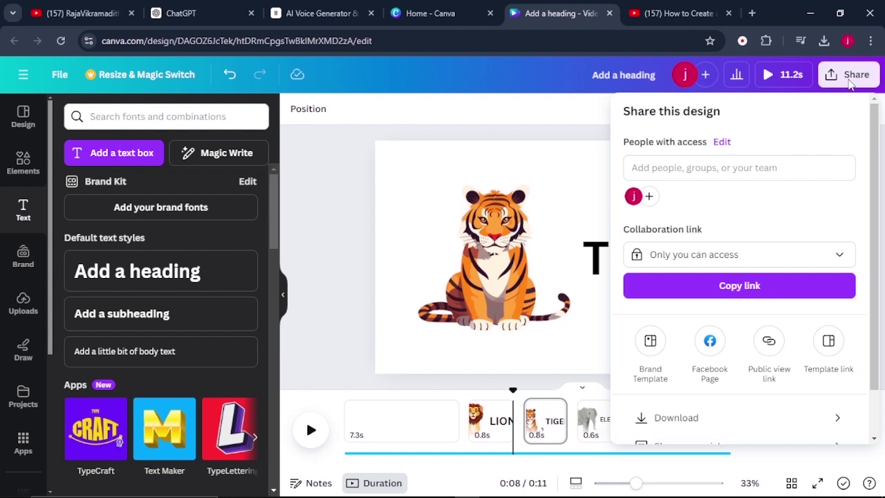
pyautogui.click(686, 419)
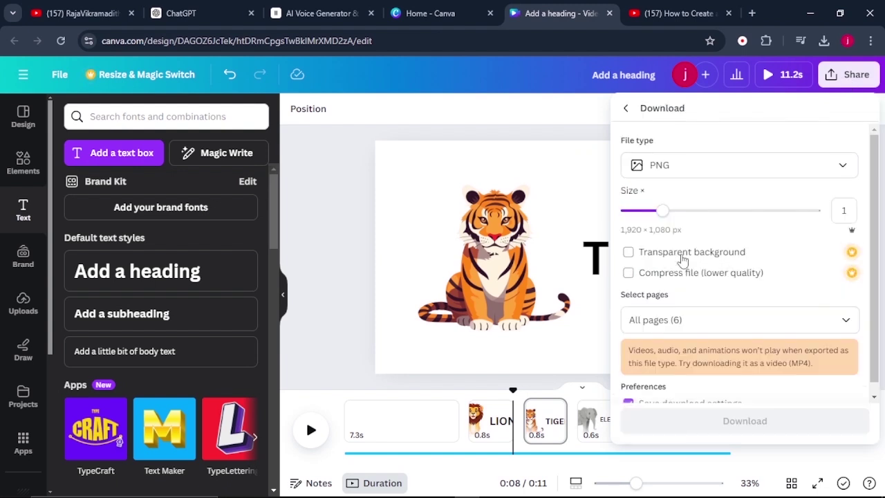
pyautogui.click(689, 168)
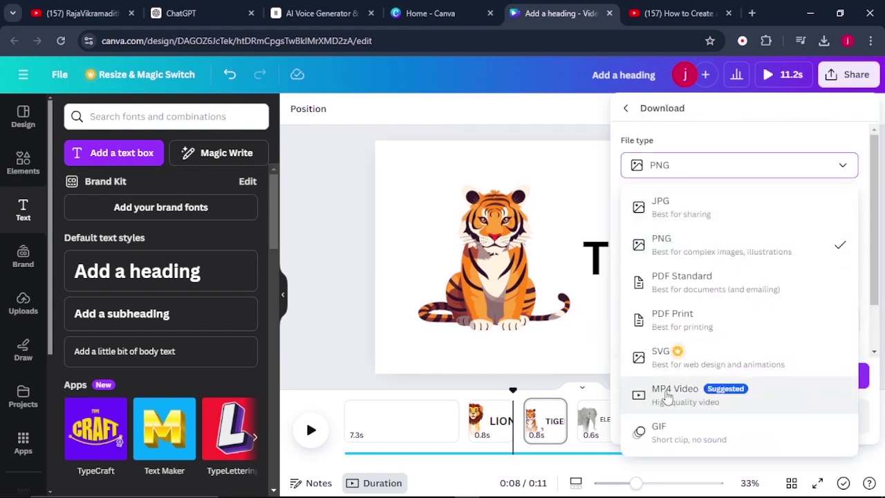
pyautogui.click(668, 257)
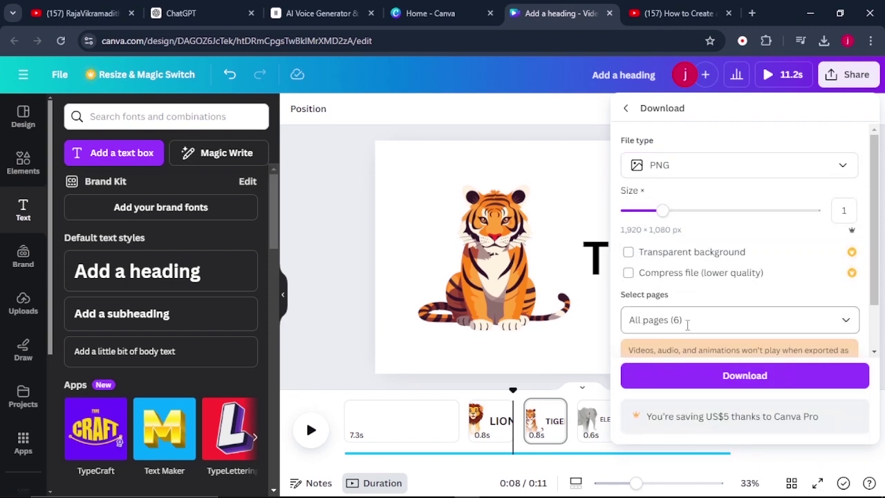
pyautogui.click(718, 377)
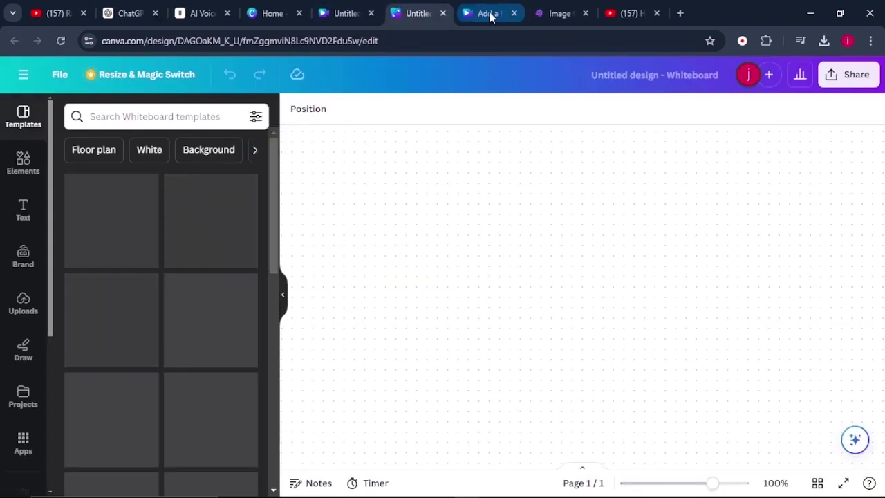
# Back in the animal design, undo the added pages until only the blank 7.3s opening page remains.
pyautogui.click(476, 17)
pyautogui.hotkey('ctrl', 'z')
pyautogui.hotkey('ctrl', 'z')
pyautogui.hotkey('ctrl', 'z')
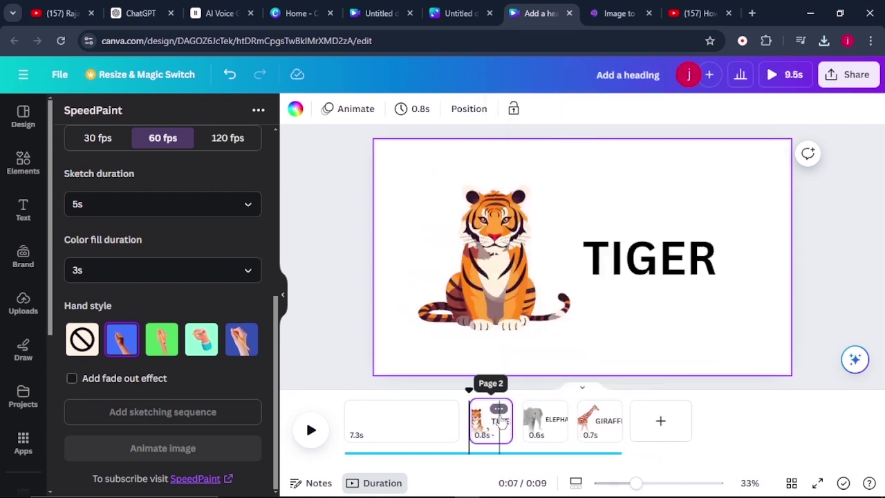
pyautogui.hotkey('ctrl', 'z')
pyautogui.hotkey('ctrl', 'z')
pyautogui.hotkey('ctrl', 'z')
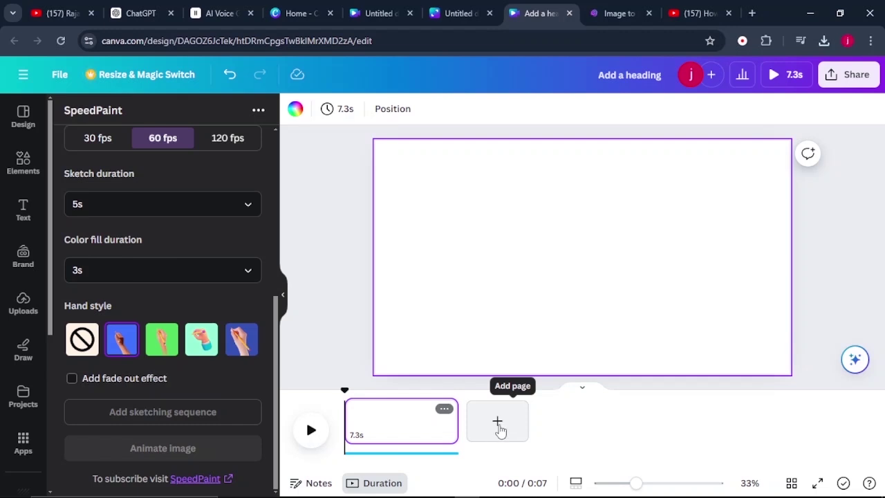
# Add a blank 5-second second page and launch the Speed Painter app found by searching 'speed'.
pyautogui.click(498, 423)
pyautogui.click(21, 446)
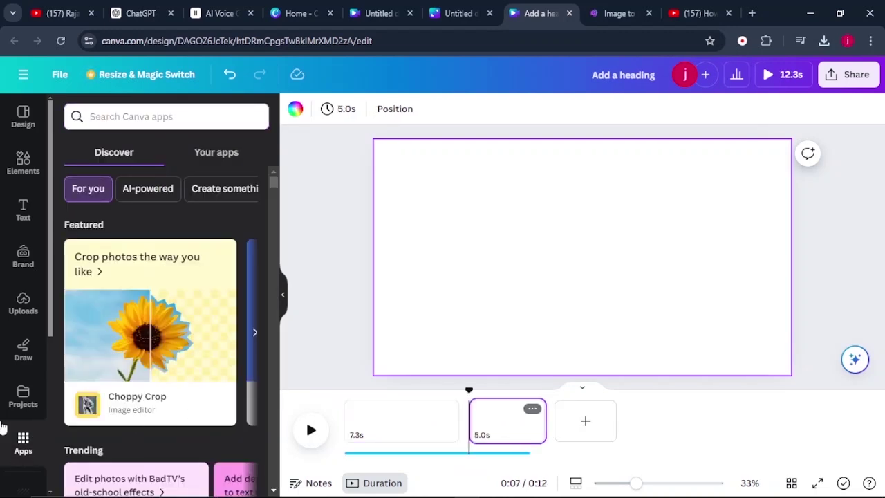
pyautogui.click(131, 116)
pyautogui.write('speed')
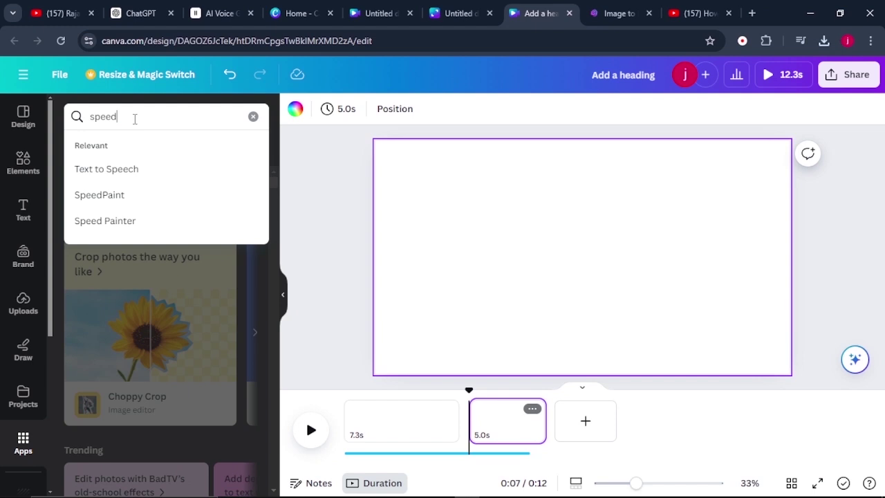
pyautogui.click(129, 196)
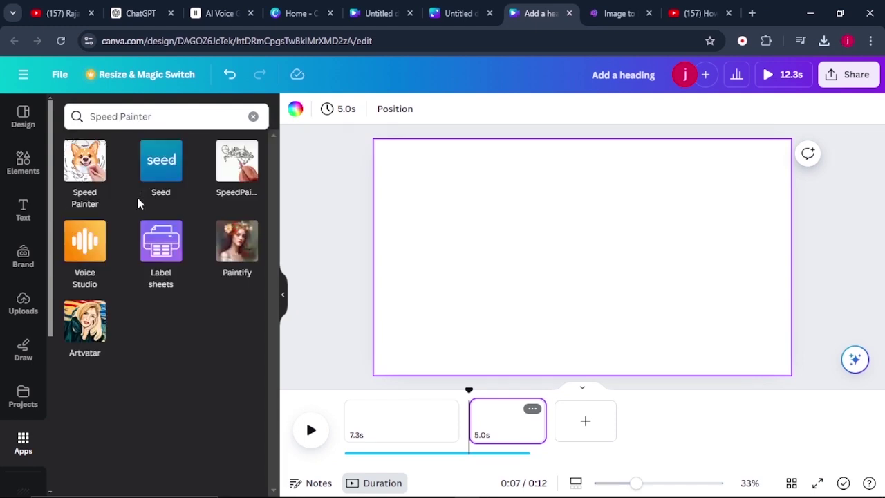
pyautogui.click(84, 166)
pyautogui.scroll(-1, 162, 318)
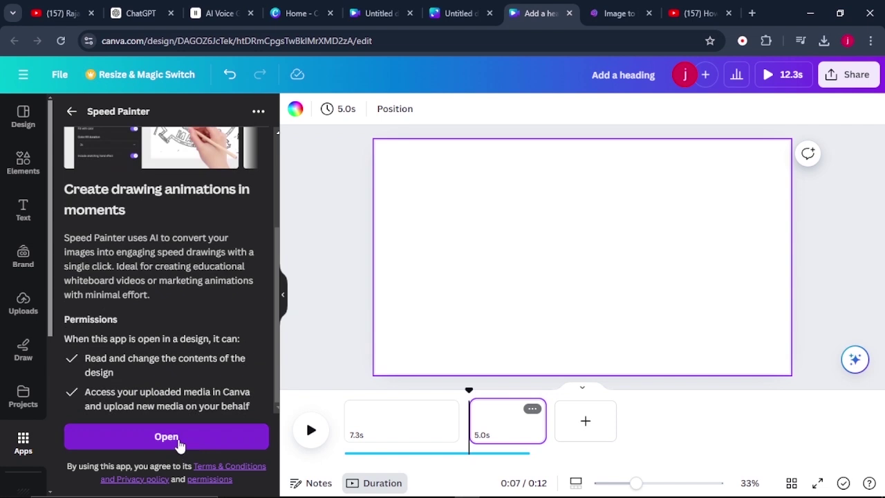
pyautogui.click(166, 436)
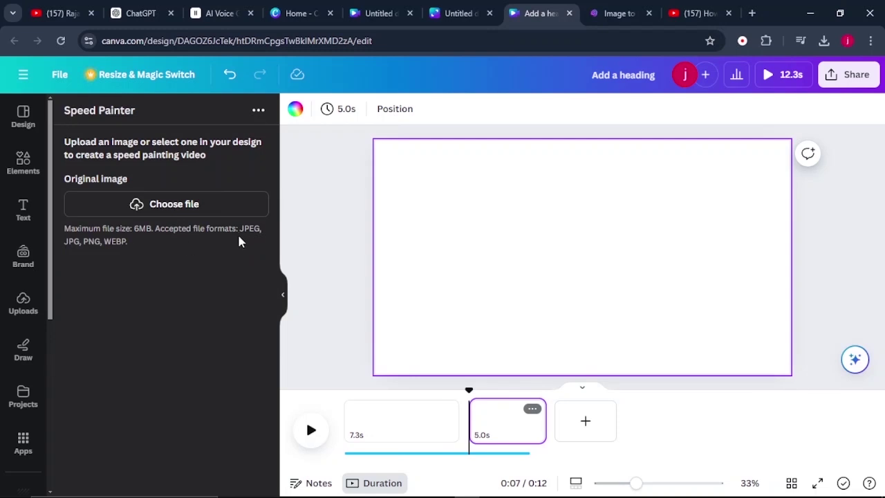
# Upload the LION image 2.png into Speed Painter and set the sketch duration to 5s.
pyautogui.click(167, 204)
pyautogui.click(246, 104)
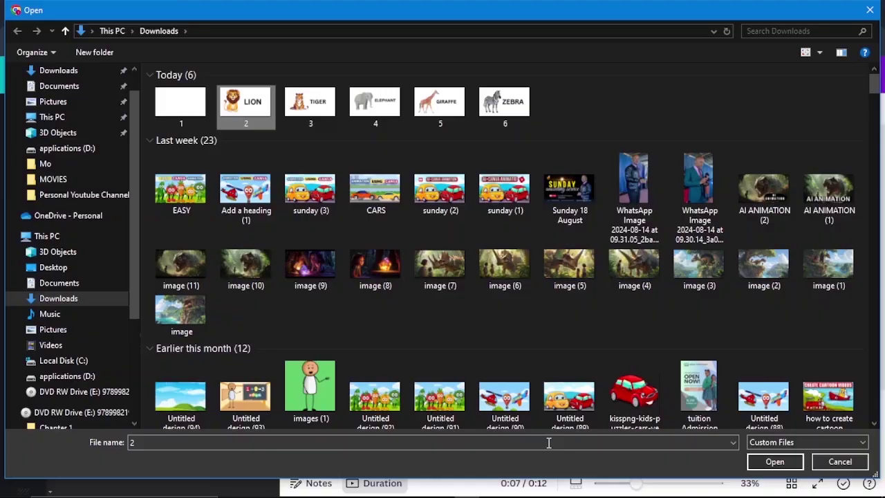
pyautogui.click(752, 463)
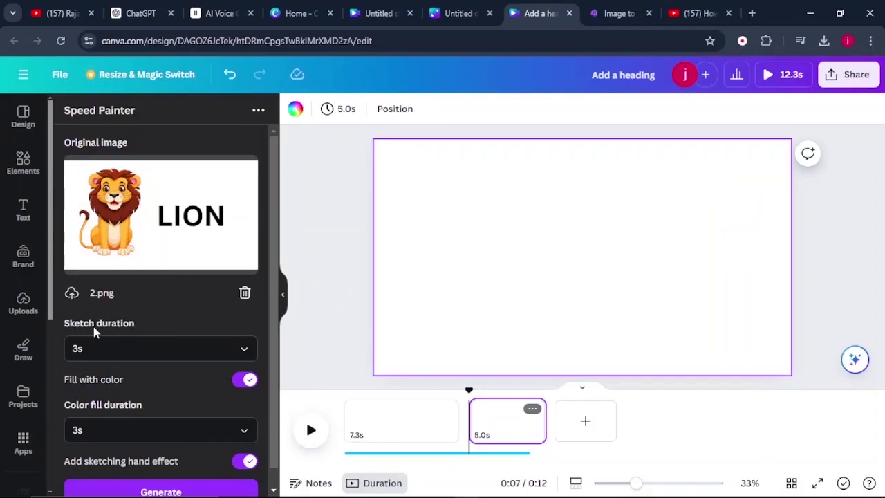
pyautogui.click(140, 357)
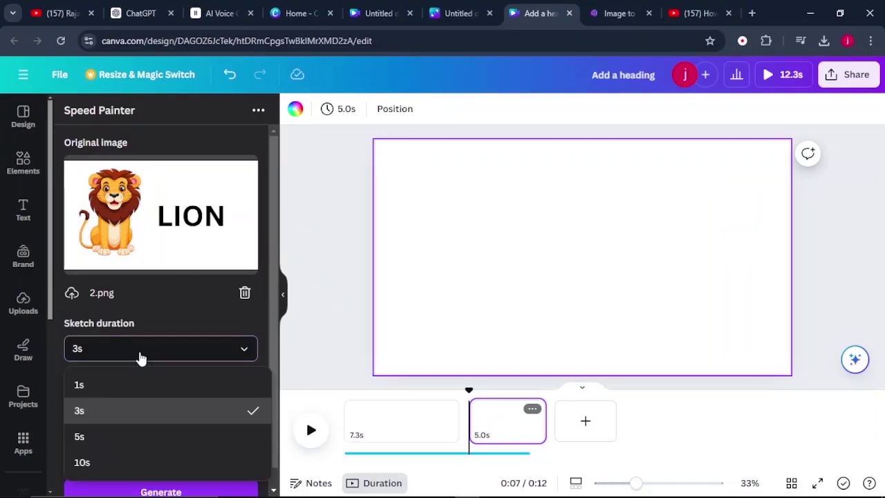
pyautogui.click(140, 437)
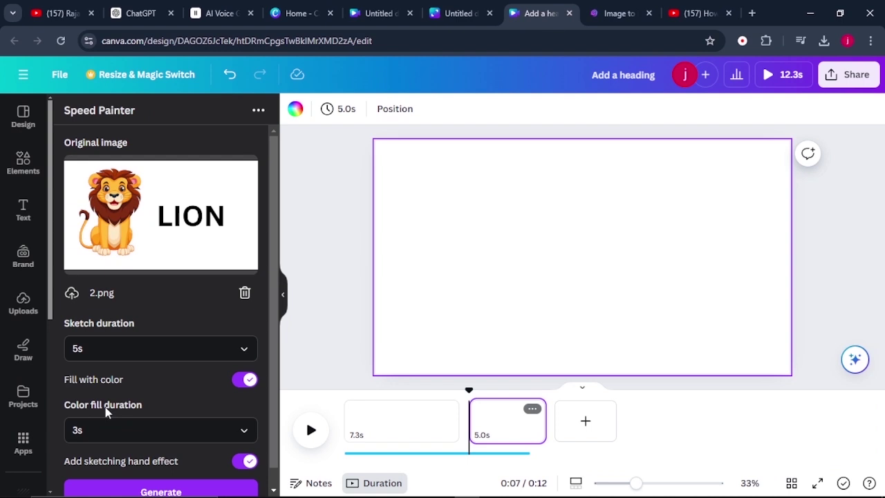
# Generate the lion sketch-drawing animation in Speed Painter.
pyautogui.scroll(-1, 163, 428)
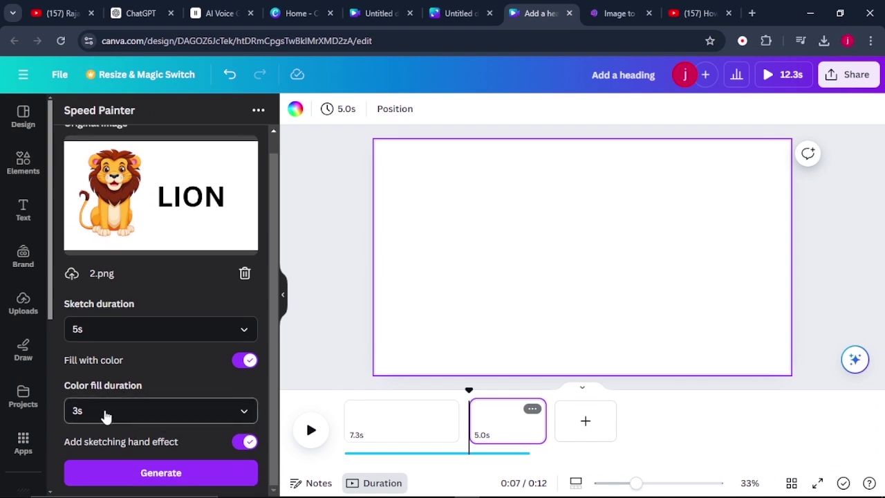
pyautogui.click(149, 476)
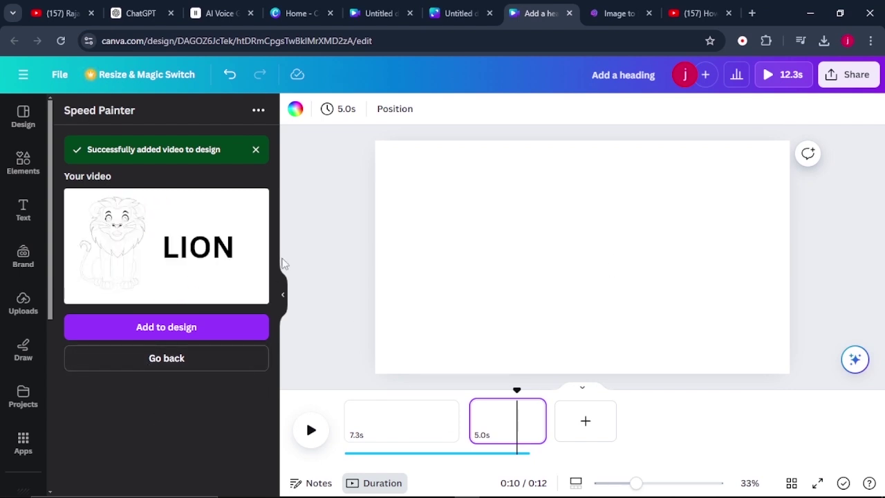
# Add the lion sketch video, stretch it to fill the whole page, then add a blank third page.
pyautogui.click(177, 336)
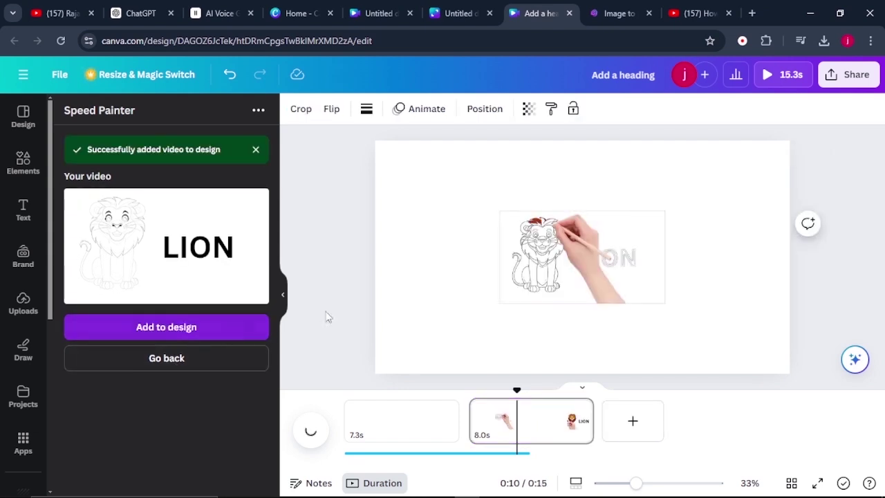
pyautogui.click(586, 257)
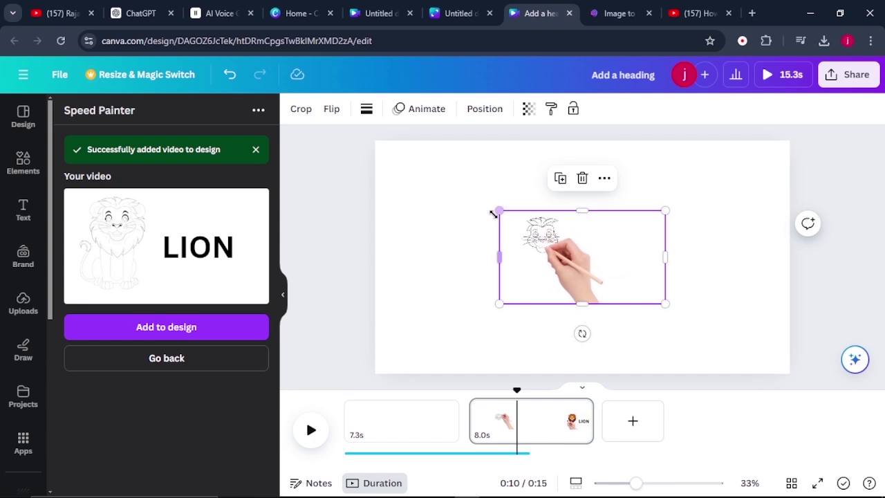
pyautogui.moveTo(601, 257); pyautogui.dragTo(477, 187)
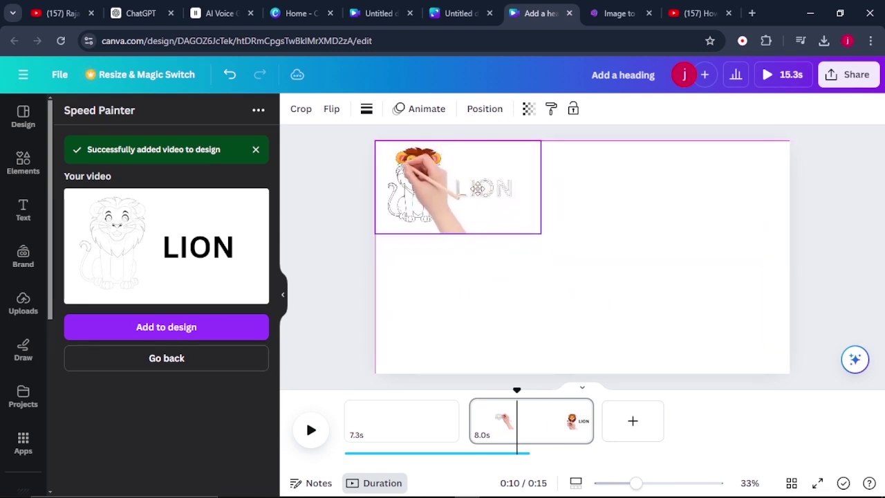
pyautogui.moveTo(539, 227); pyautogui.dragTo(771, 411)
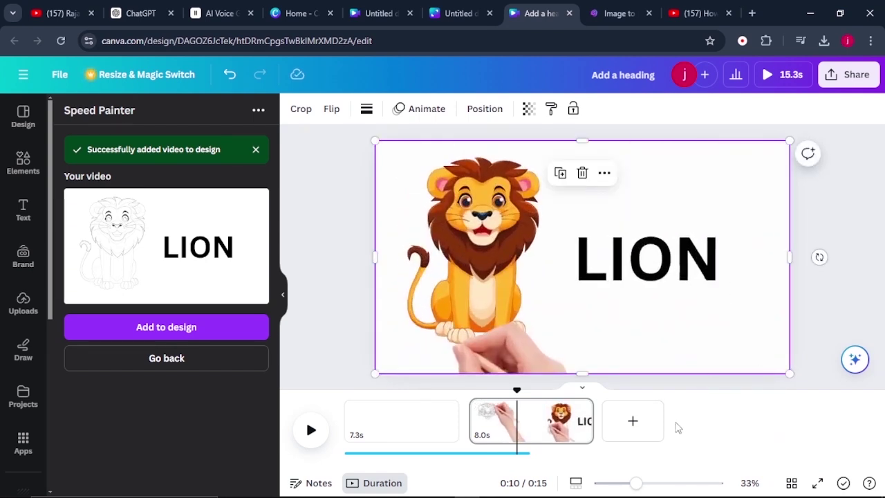
pyautogui.click(633, 423)
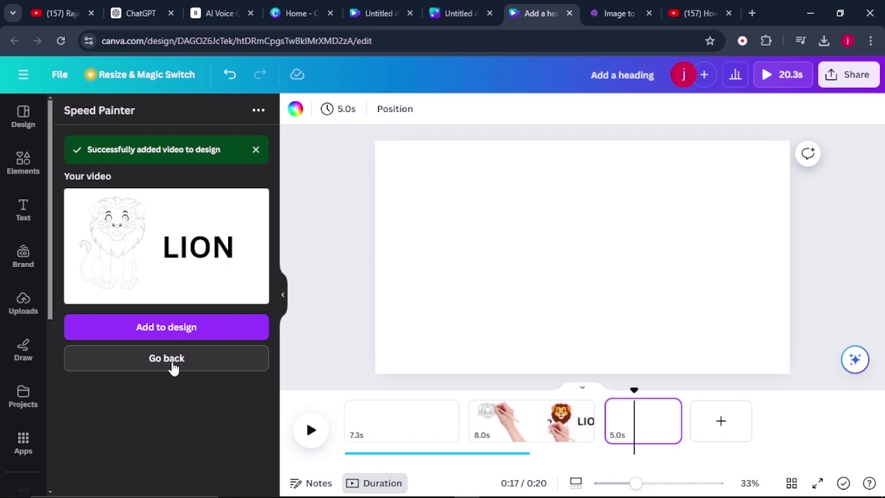
# Replace the LION image with TIGER image 3.png in Speed Painter and generate its sketch animation.
pyautogui.click(174, 361)
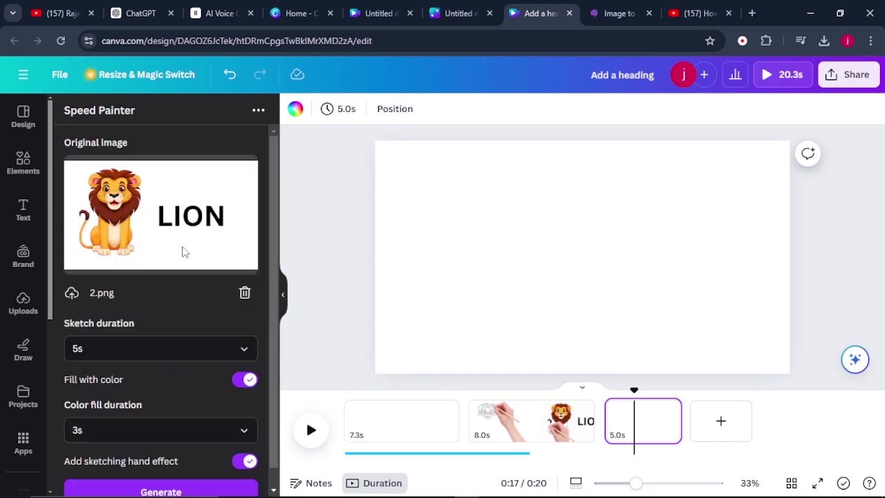
pyautogui.click(245, 294)
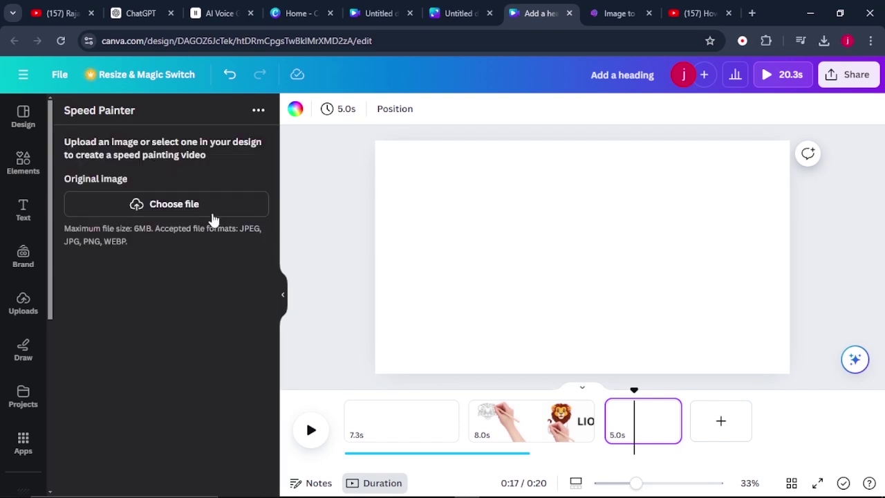
pyautogui.click(217, 208)
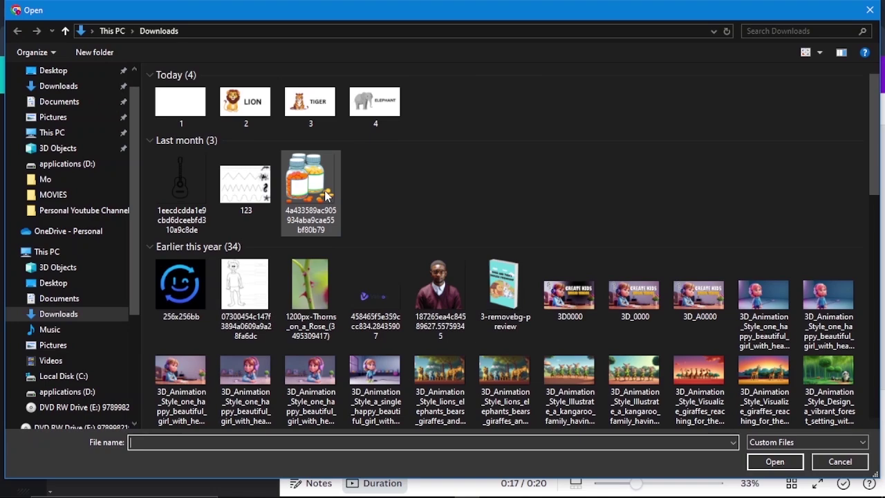
pyautogui.click(311, 104)
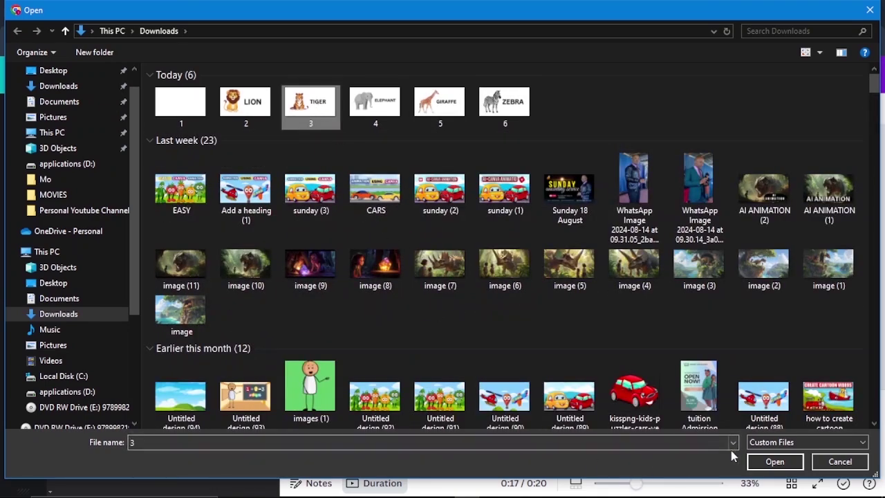
pyautogui.click(757, 461)
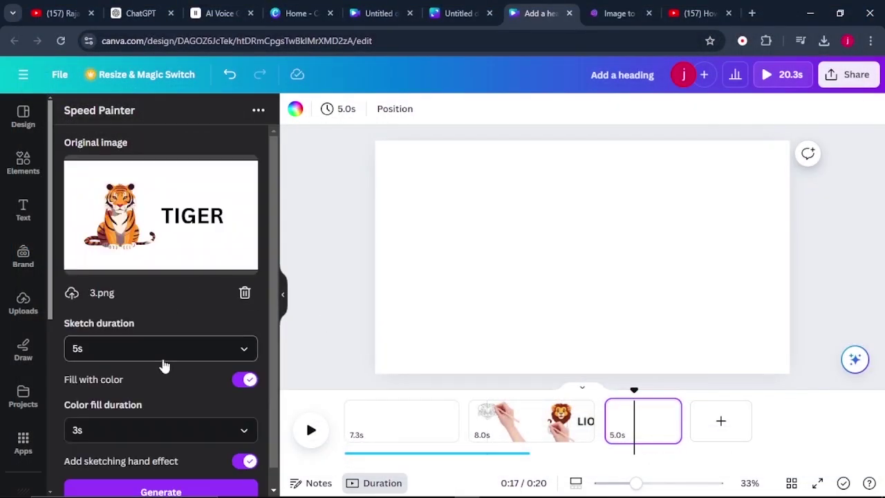
pyautogui.scroll(-1, 155, 361)
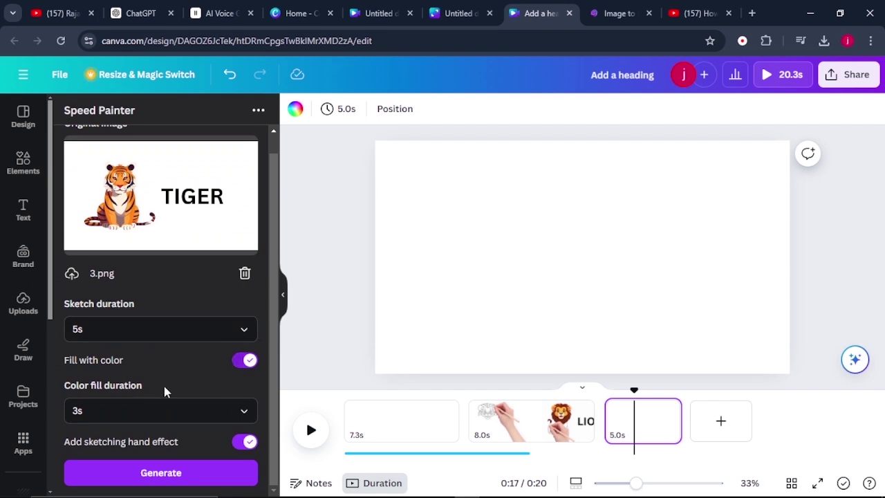
pyautogui.click(170, 477)
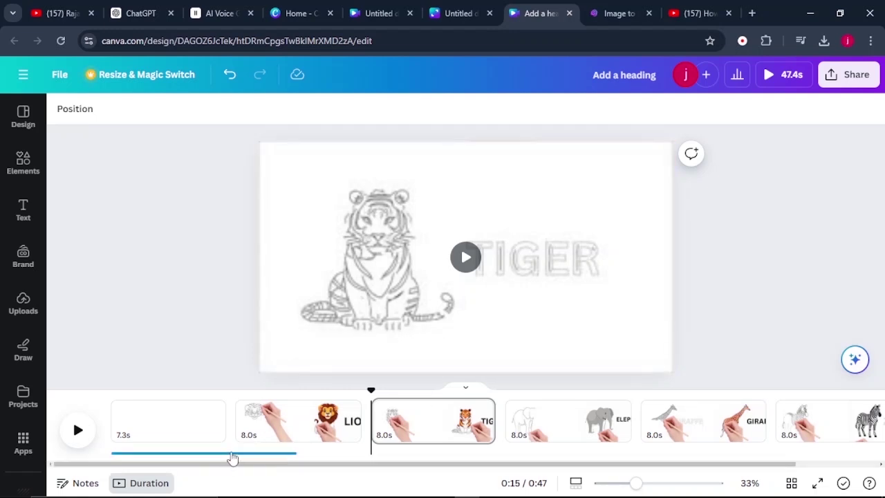
# Extend the narration clip, split it at the lion page start, and shift the rest later.
pyautogui.click(233, 456)
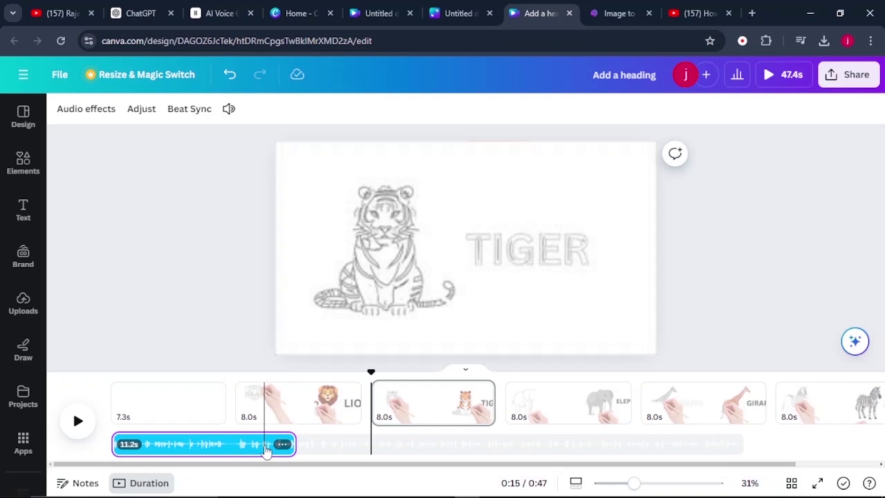
pyautogui.moveTo(294, 444); pyautogui.dragTo(601, 443)
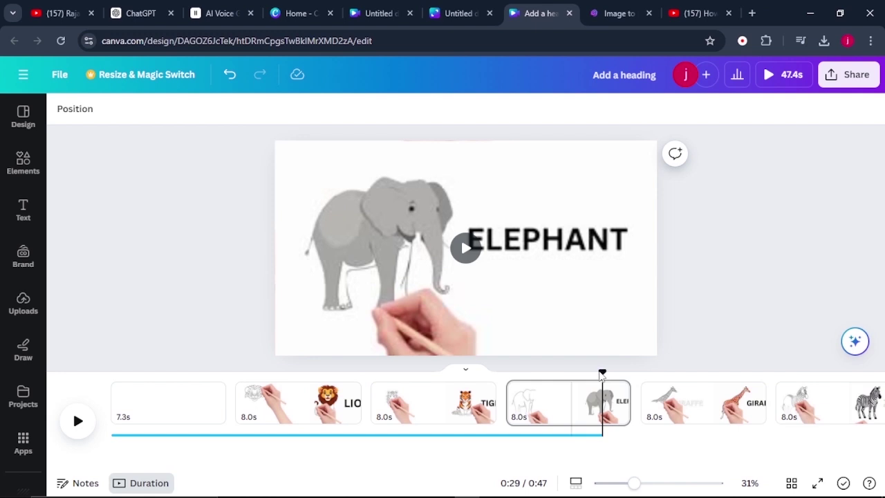
pyautogui.click(240, 448)
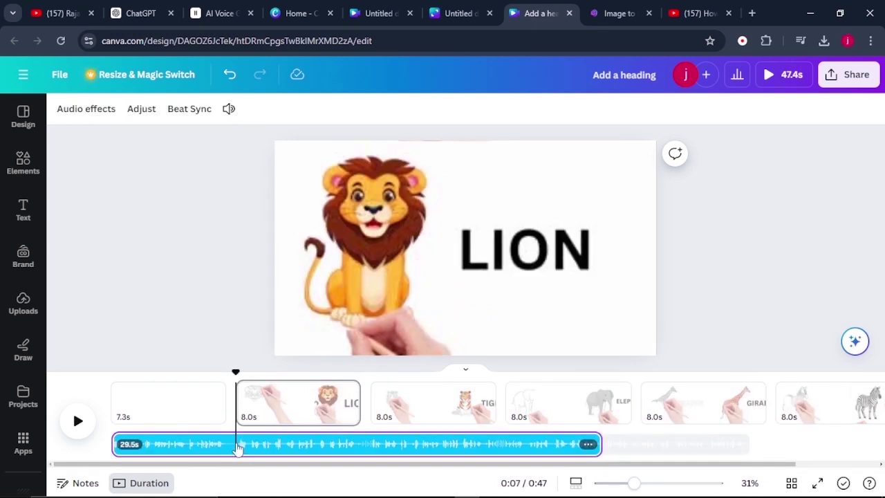
pyautogui.rightClick(238, 448)
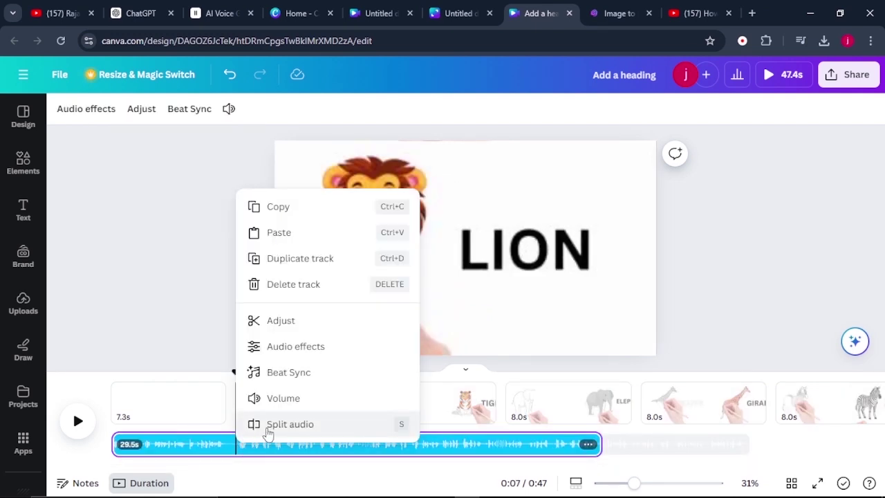
pyautogui.click(290, 424)
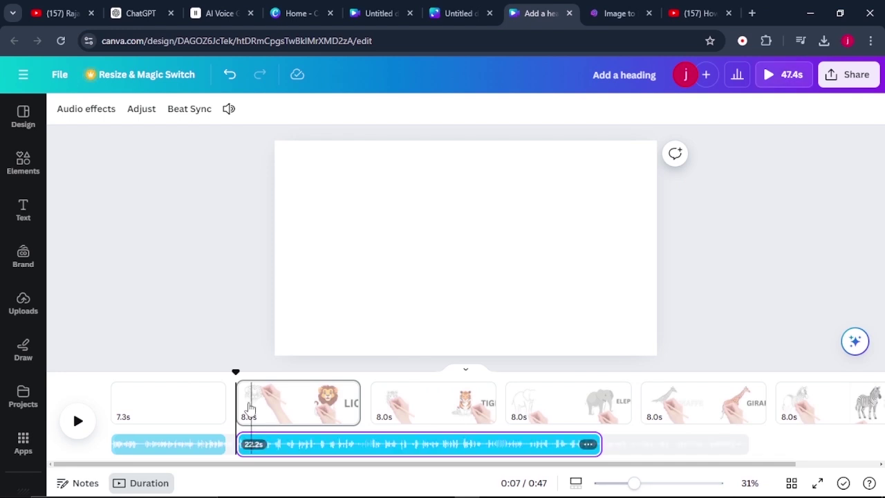
pyautogui.moveTo(282, 444); pyautogui.dragTo(404, 443)
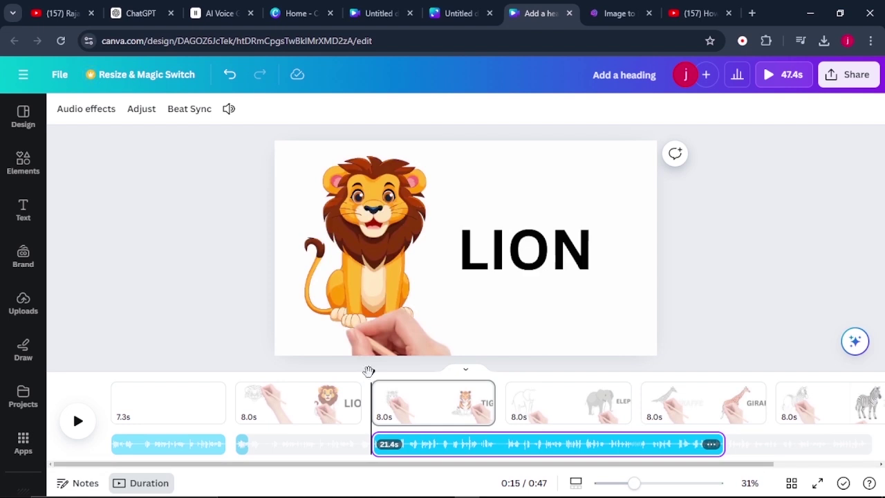
# Split the narration at the tiger page start, slide the next piece later, and undo a mistaken edit.
pyautogui.moveTo(369, 372); pyautogui.dragTo(383, 371)
pyautogui.press('s')
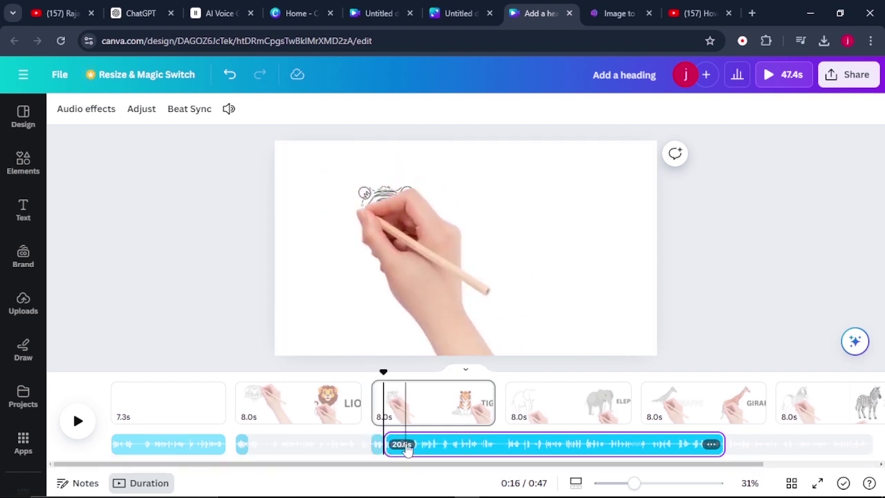
pyautogui.moveTo(407, 448); pyautogui.dragTo(528, 446)
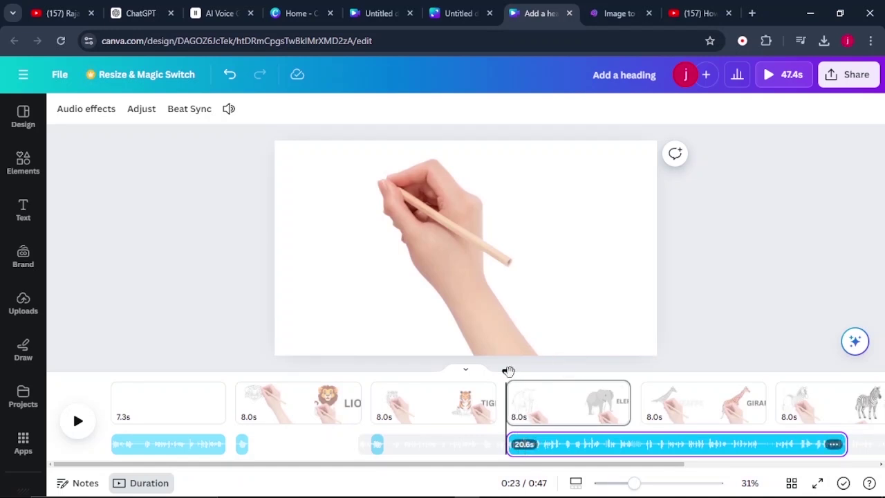
pyautogui.moveTo(508, 371); pyautogui.dragTo(519, 380)
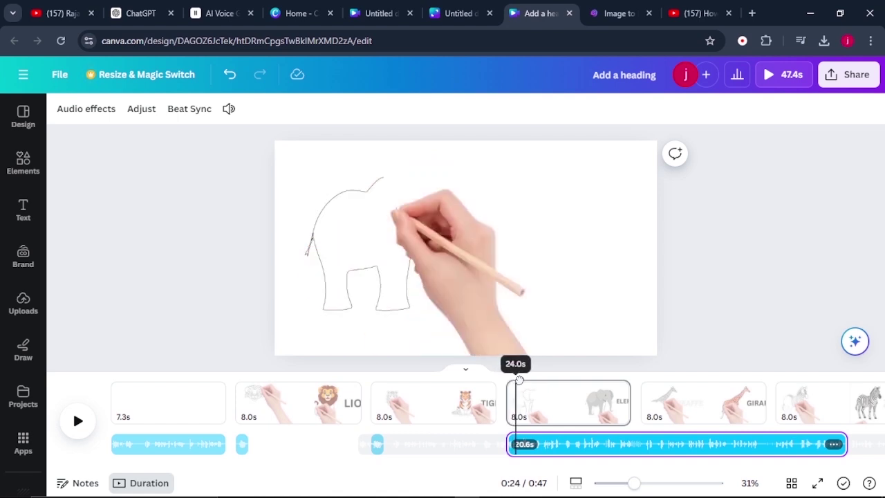
pyautogui.hotkey('ctrl', 'z')
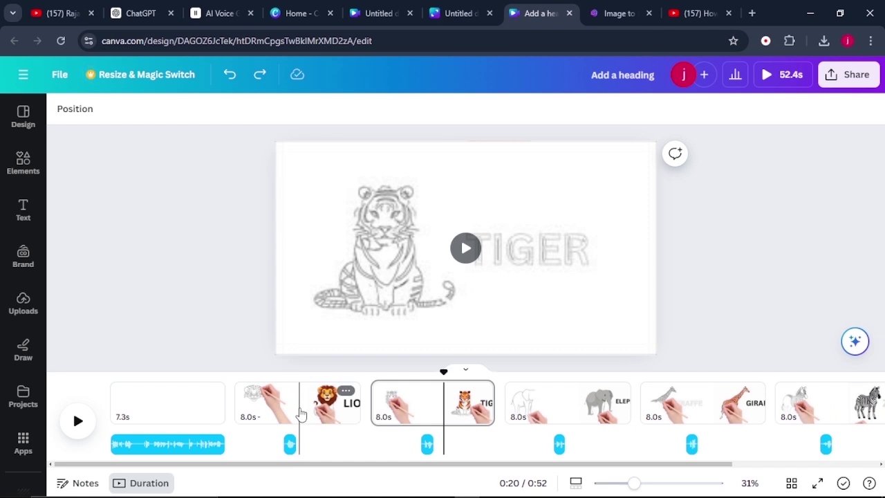
# Search Elements for 'educational' and filter the results to audio tracks to add background music.
pyautogui.click(22, 166)
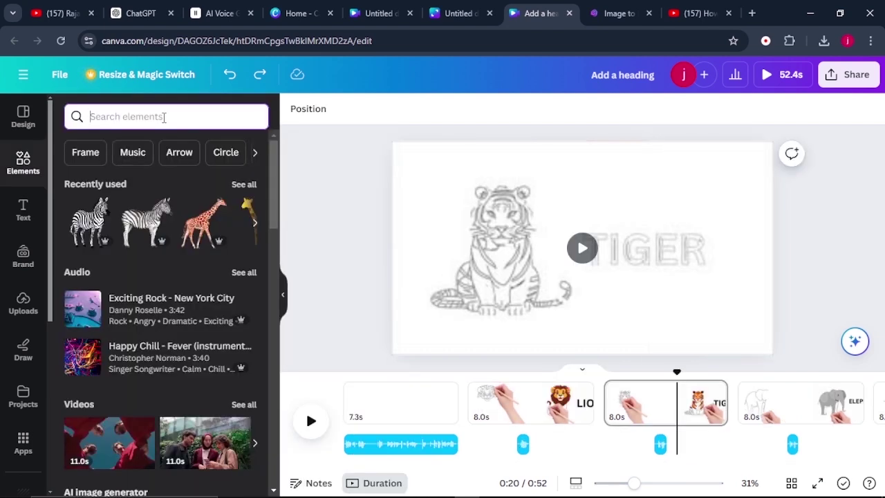
pyautogui.write('educational')
pyautogui.press('Return')
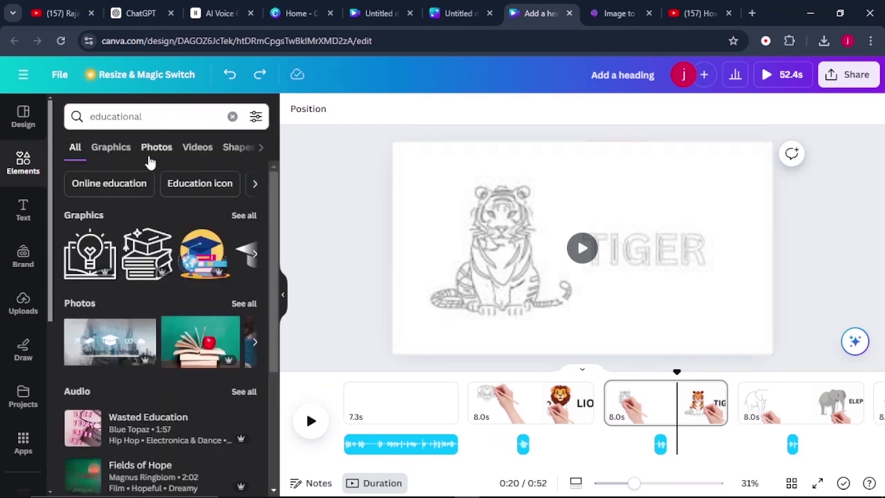
pyautogui.click(261, 149)
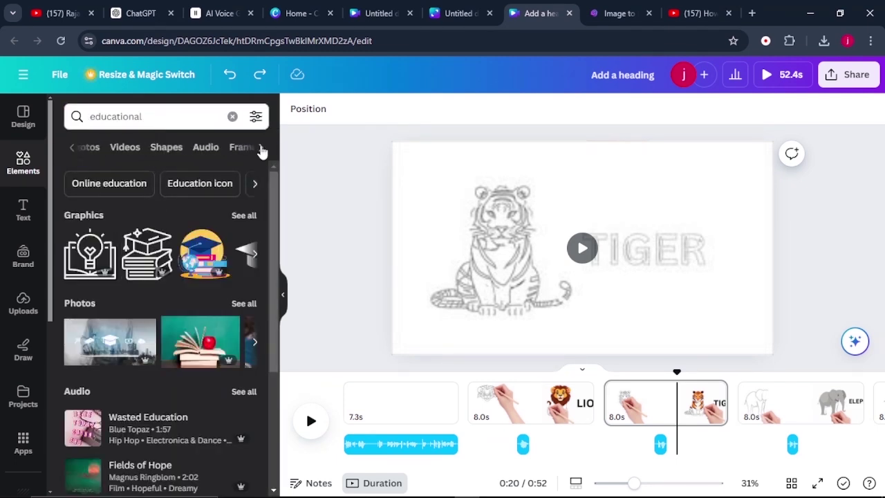
pyautogui.click(206, 147)
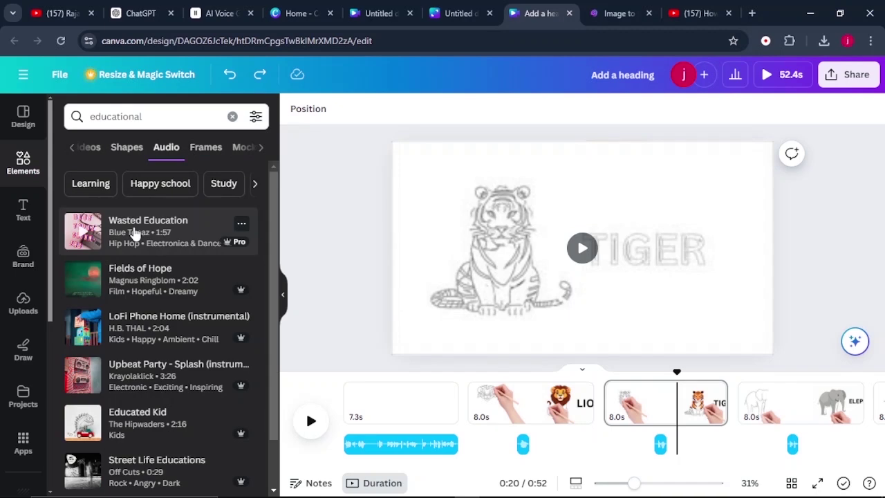
pyautogui.scroll(-1, 138, 298)
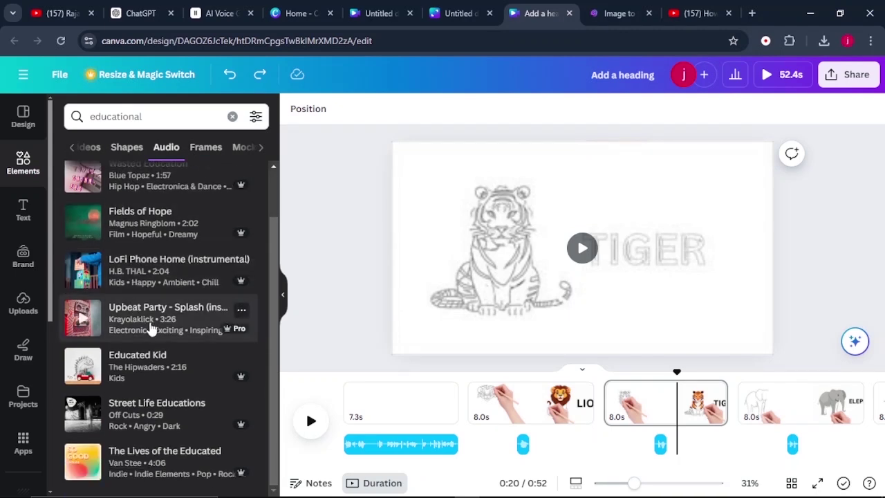
pyautogui.scroll(1, 104, 238)
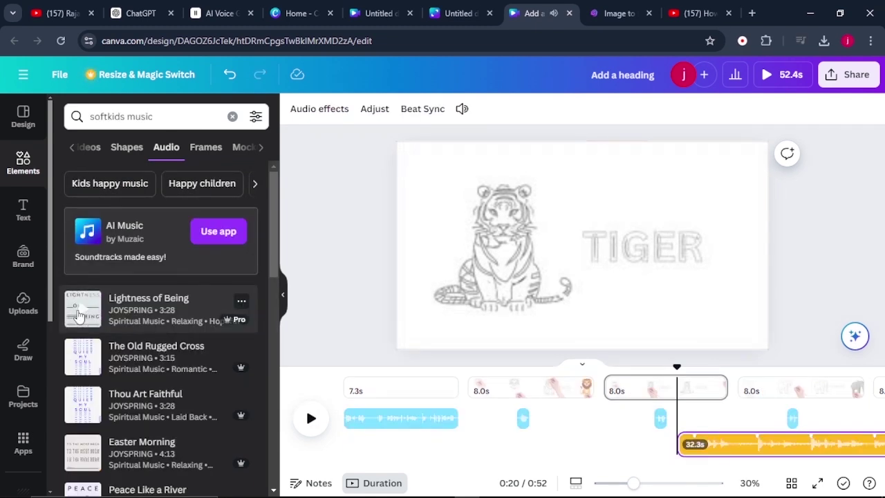
# Move the music track to start at 0:00 and trim its end to 47.4s.
pyautogui.moveTo(714, 449); pyautogui.dragTo(383, 456)
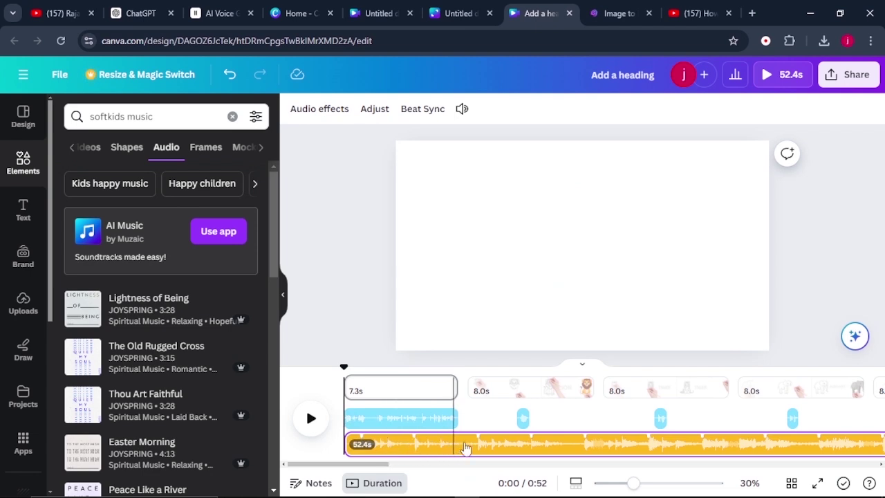
pyautogui.hscroll(2, 456, 446)
pyautogui.hscroll(3, 467, 449)
pyautogui.moveTo(632, 446); pyautogui.dragTo(556, 446)
pyautogui.hscroll(-9, 497, 446)
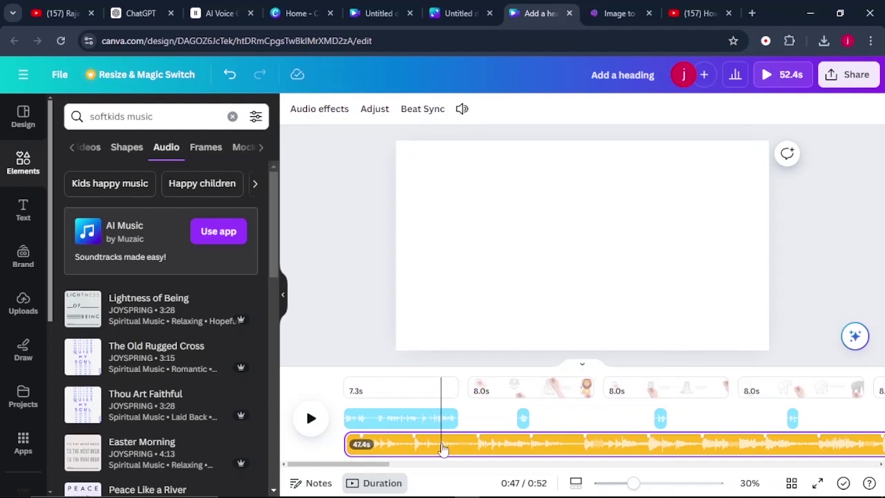
pyautogui.click(442, 448)
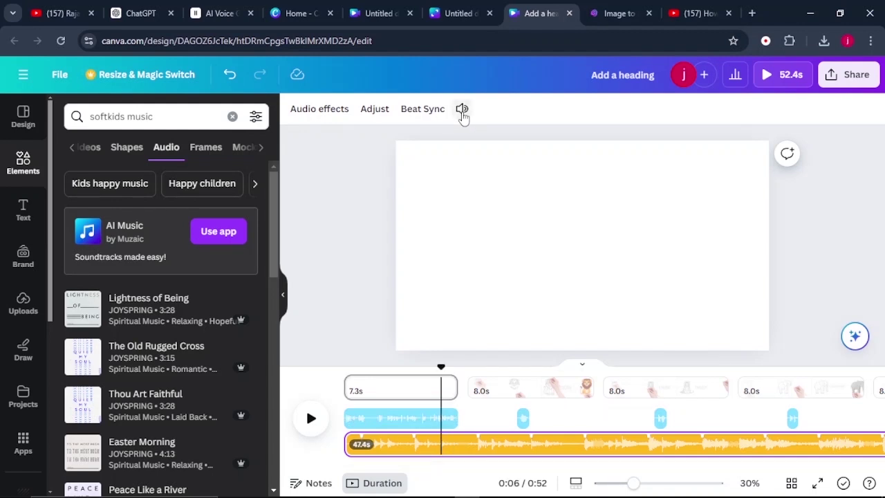
# Lower the background music volume a little.
pyautogui.click(462, 110)
pyautogui.moveTo(513, 189); pyautogui.dragTo(493, 186)
pyautogui.click(366, 340)
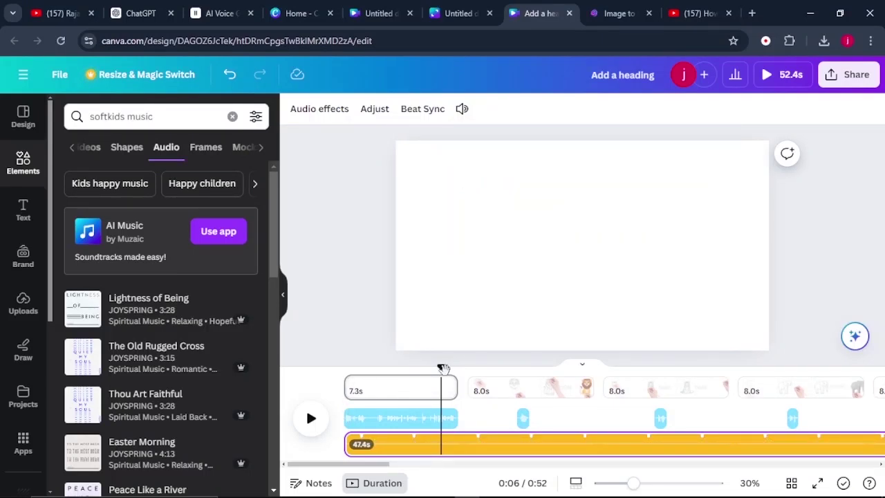